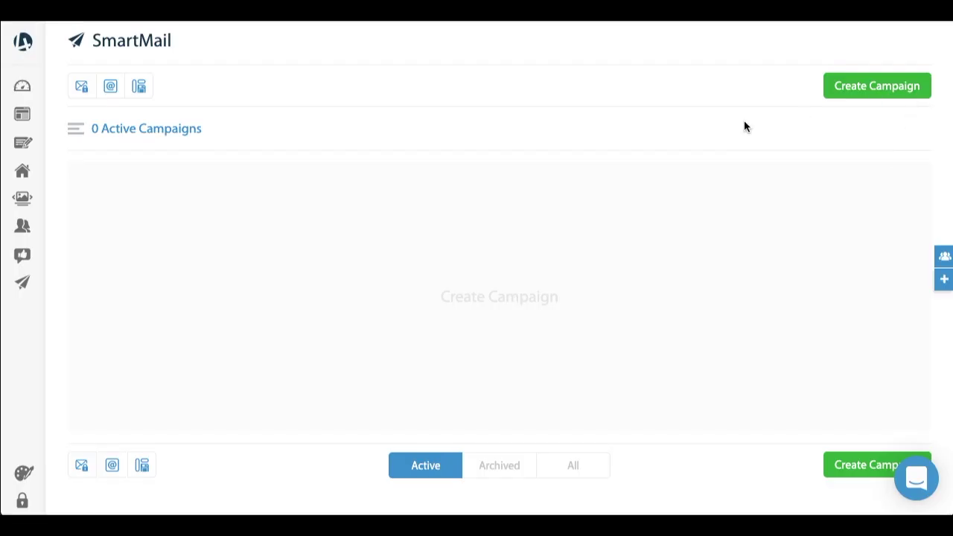
Open the SmartMail page of the email marketing section and start a new campaign
mouse_move(47, 236)
left_click(173, 283)
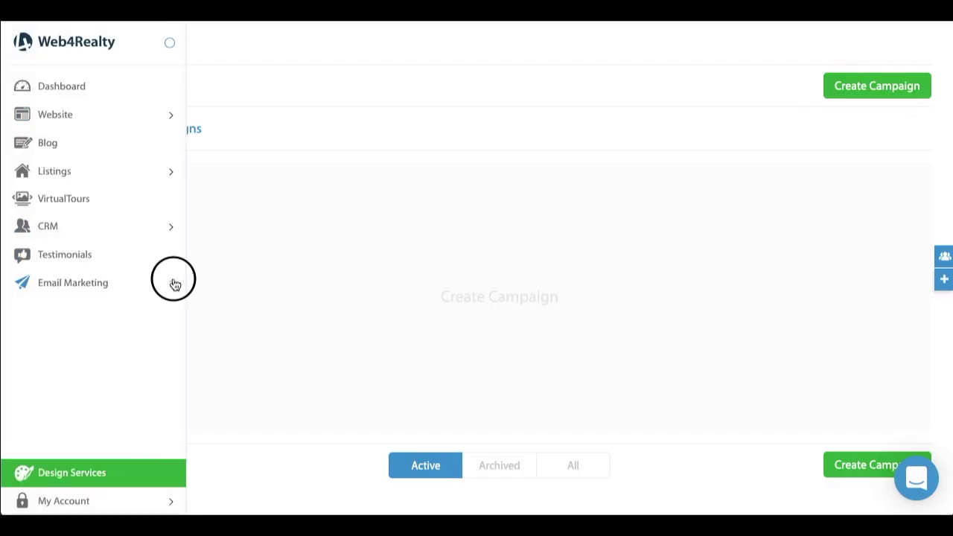
left_click(123, 308)
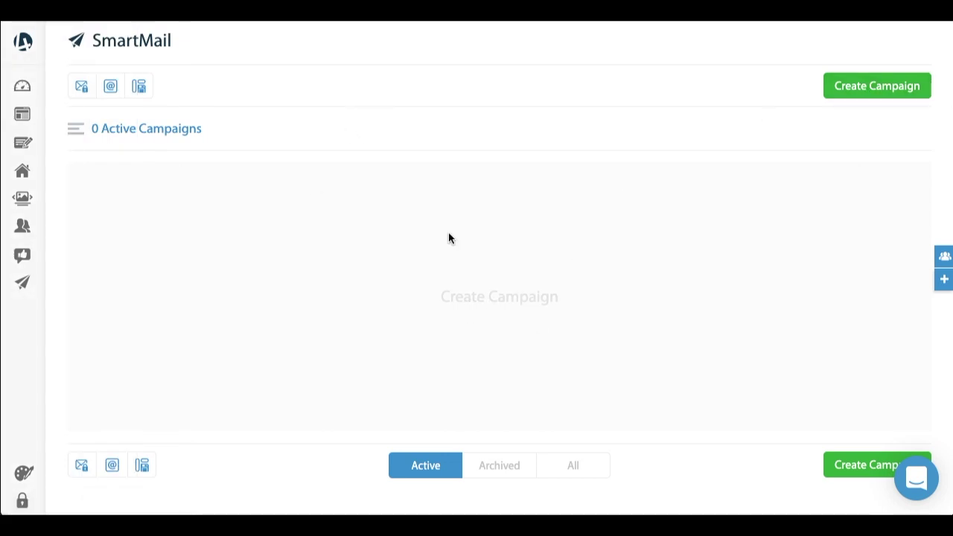
left_click(864, 96)
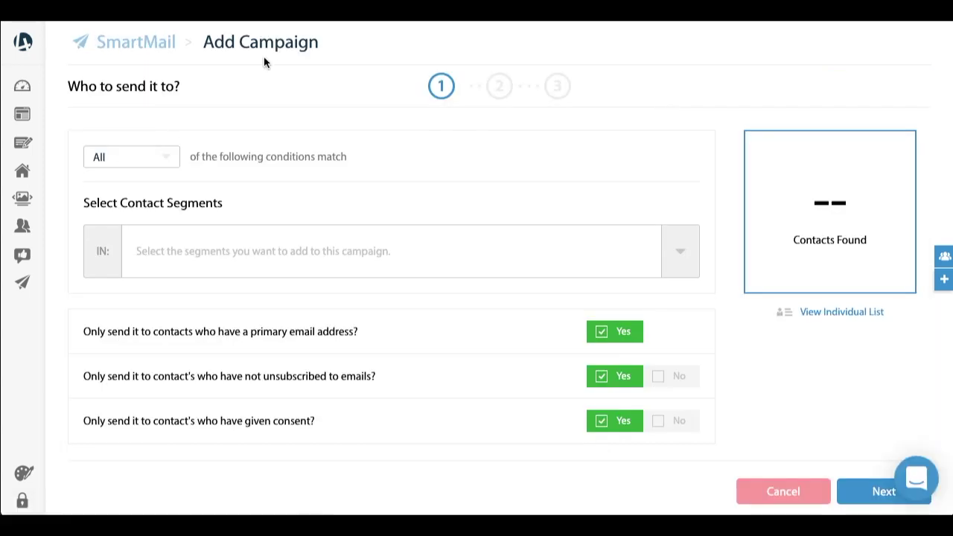
Add the Family Members contact segment as the campaign's recipients
mouse_move(9, 173)
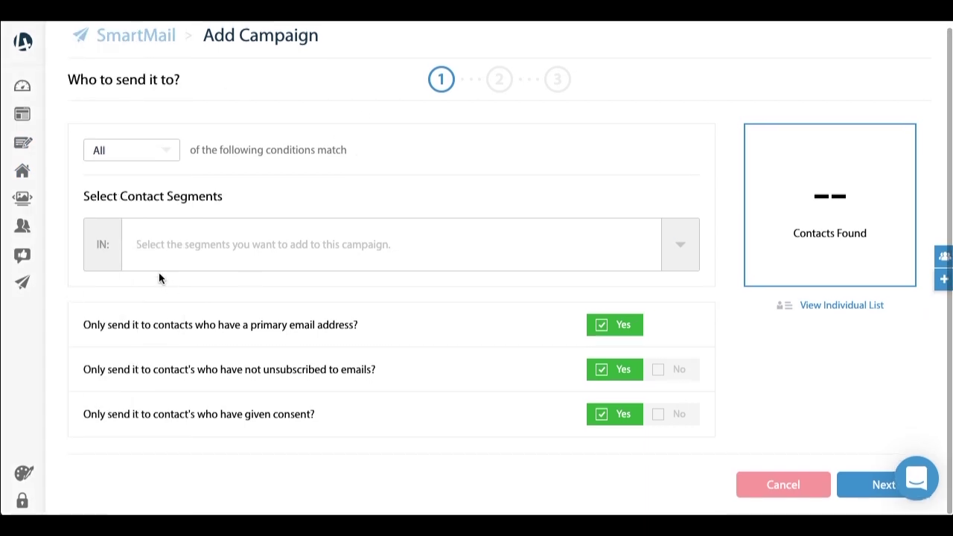
left_click(683, 243)
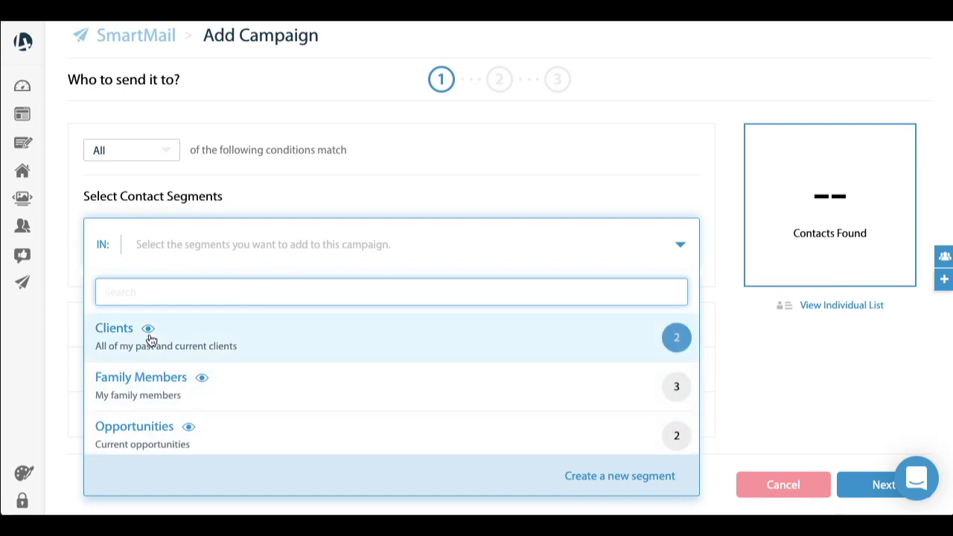
left_click(150, 389)
left_click(464, 187)
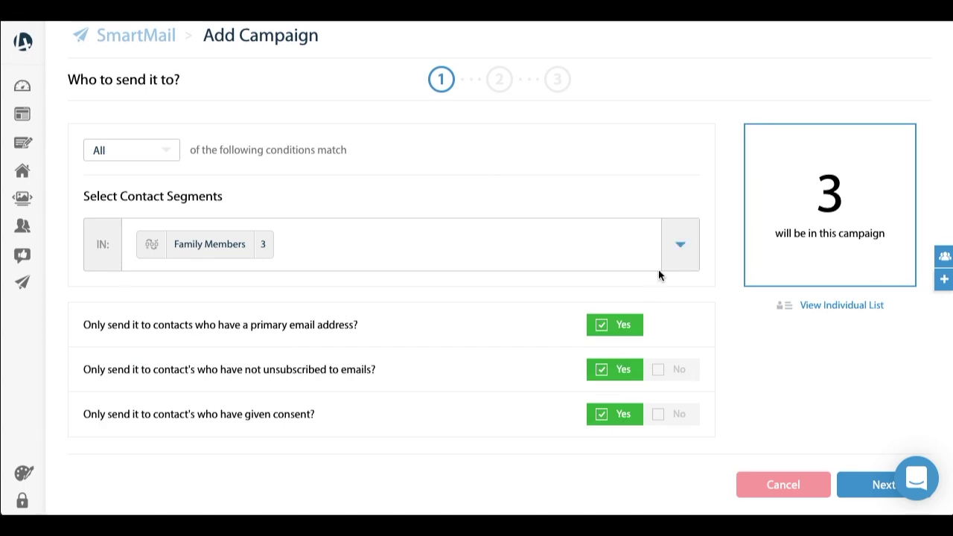
Review the individual list of contacts included in the campaign, then close the list
left_click(866, 306)
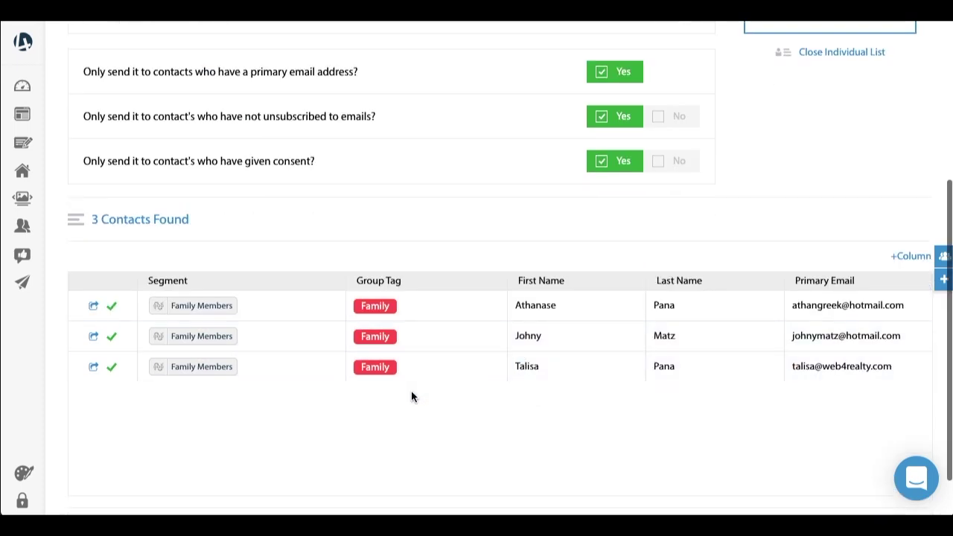
scroll(390, 398, "up", 5)
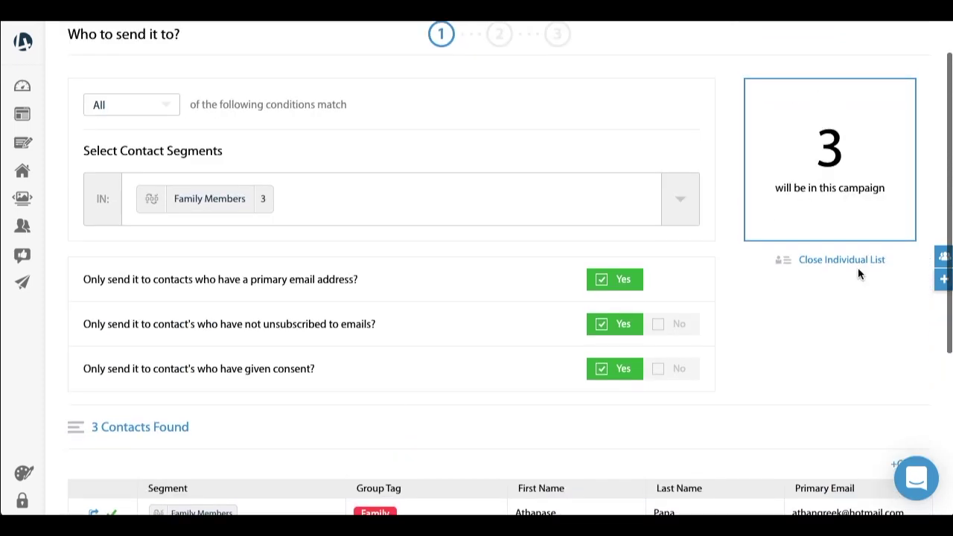
left_click(855, 264)
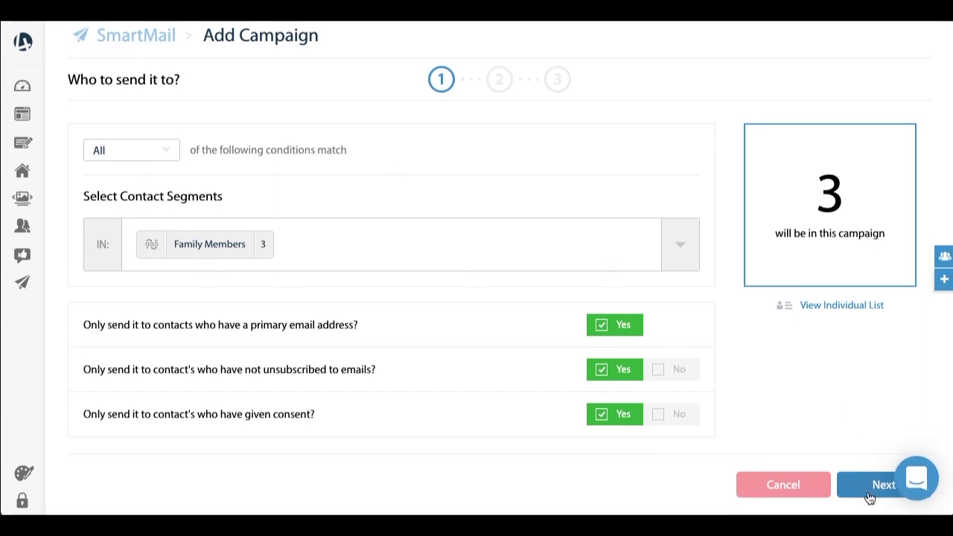
Proceed from the recipients, name the campaign "Family Member Reach out", describe it as "Reaching out to family members", and save
left_click(870, 492)
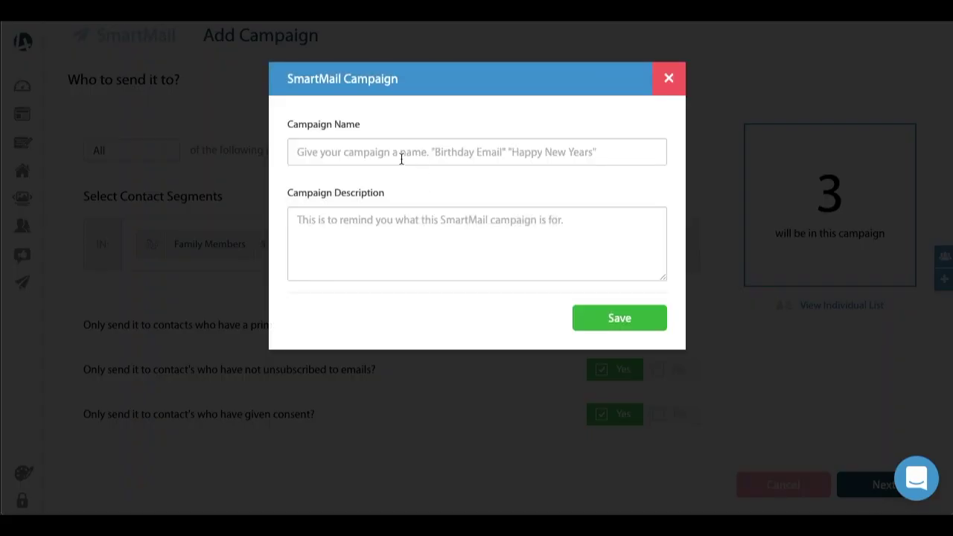
left_click(401, 156)
type("Famil")
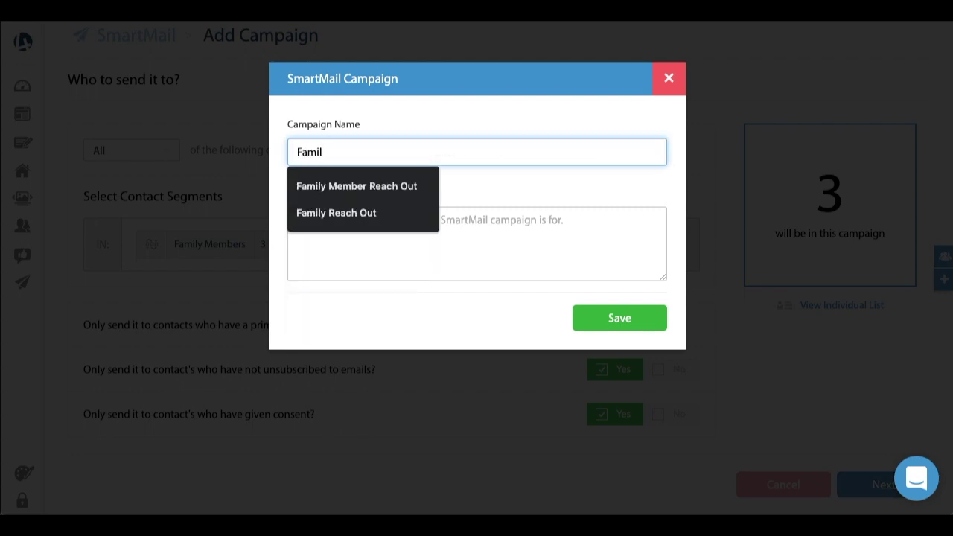
type("y Member Reach out")
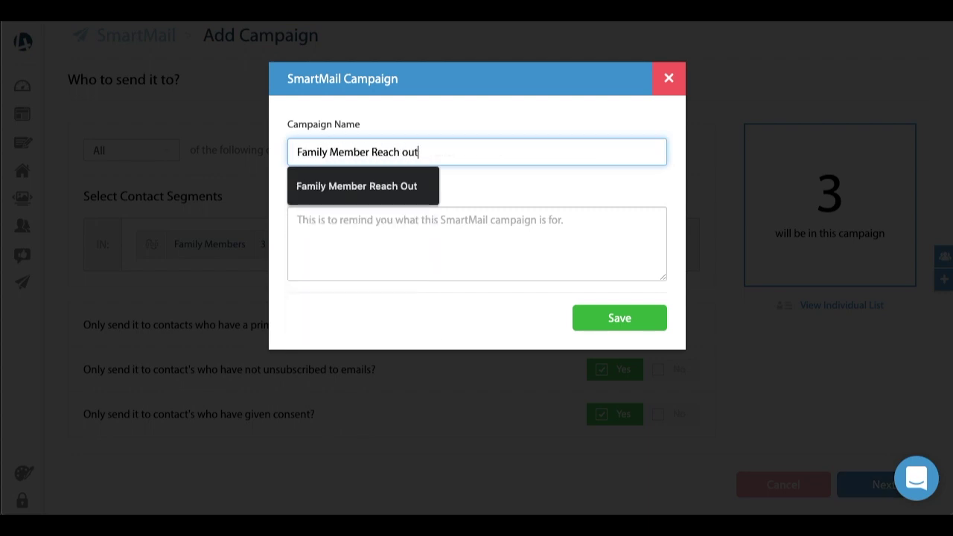
key("Tab")
type("Reachin")
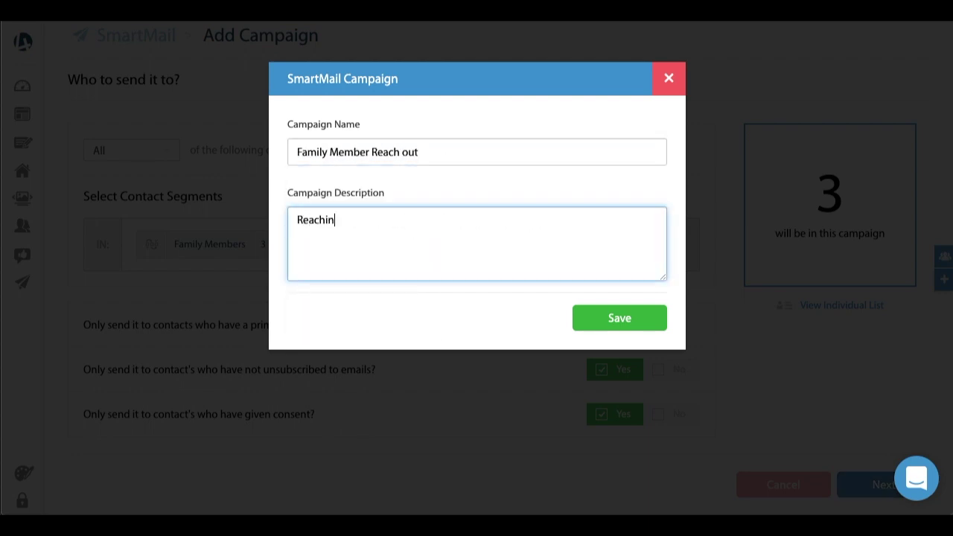
type("g out to family members")
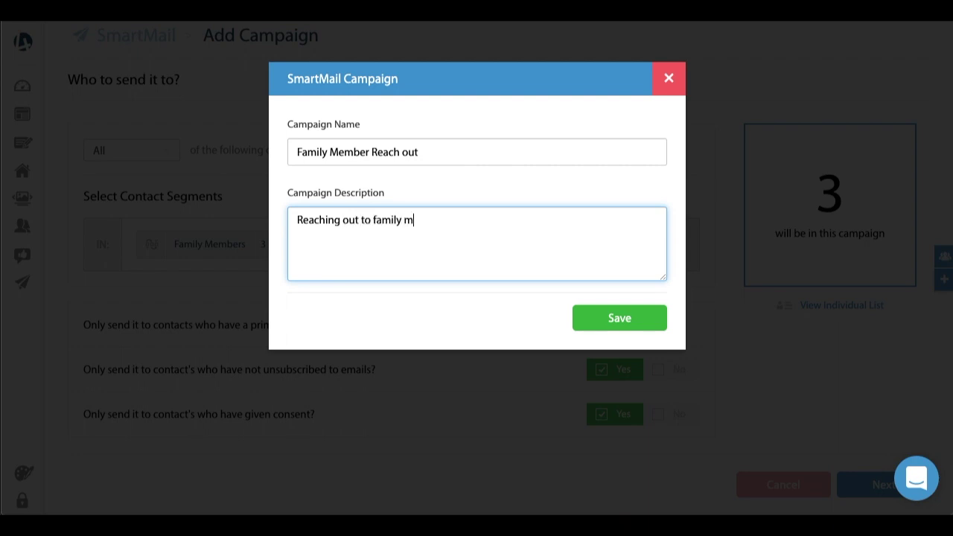
left_click(649, 313)
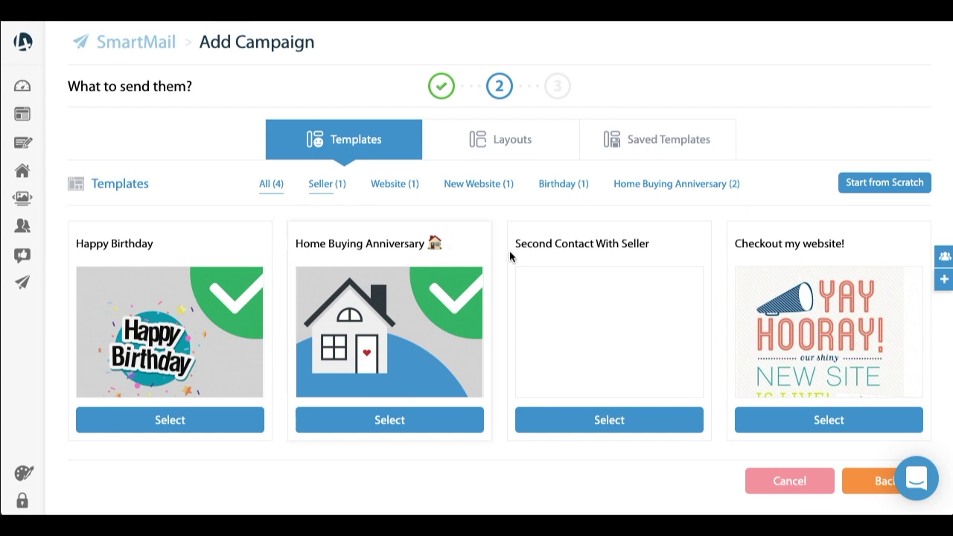
Examine the ready-made templates, layouts and saved templates available for the campaign email
mouse_move(418, 327)
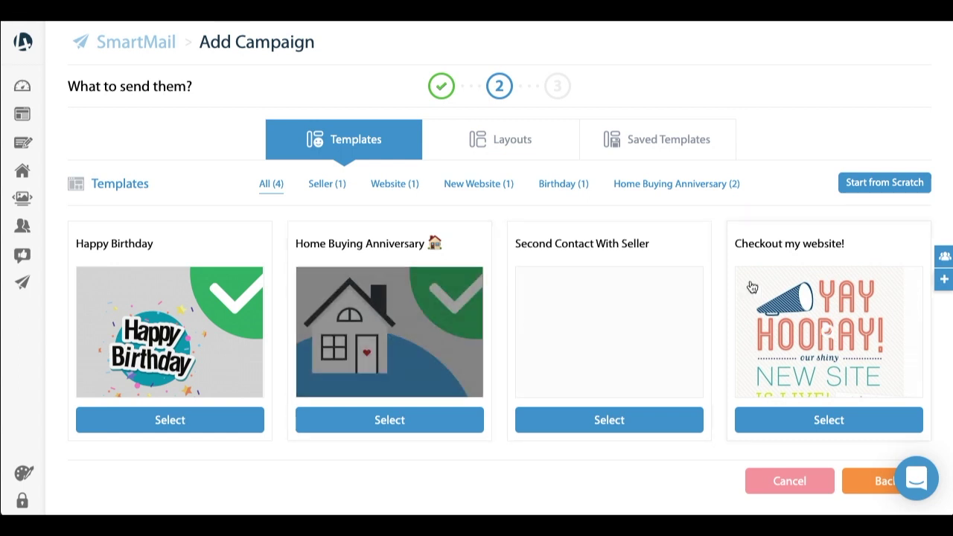
left_click(512, 153)
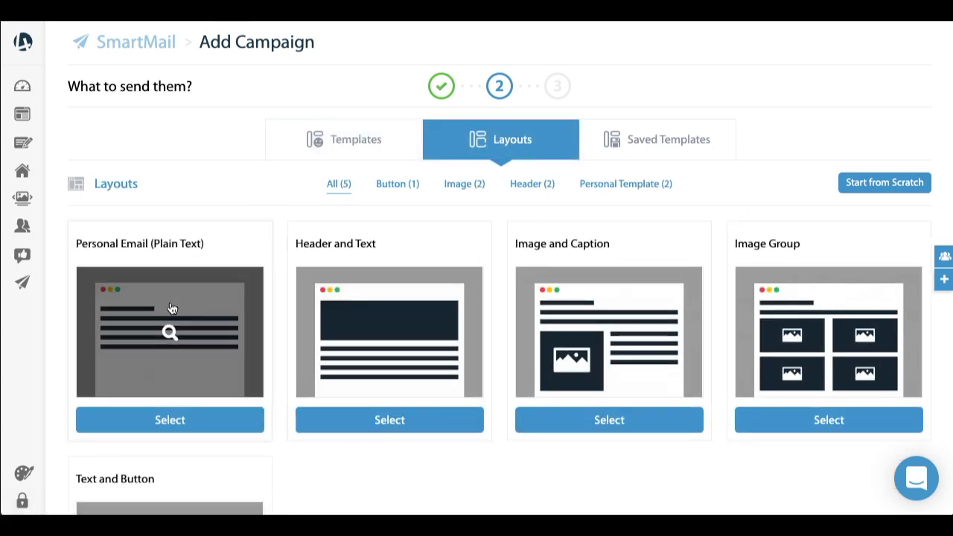
scroll(170, 317, "down", 3)
scroll(171, 308, "up", 3)
left_click(651, 115)
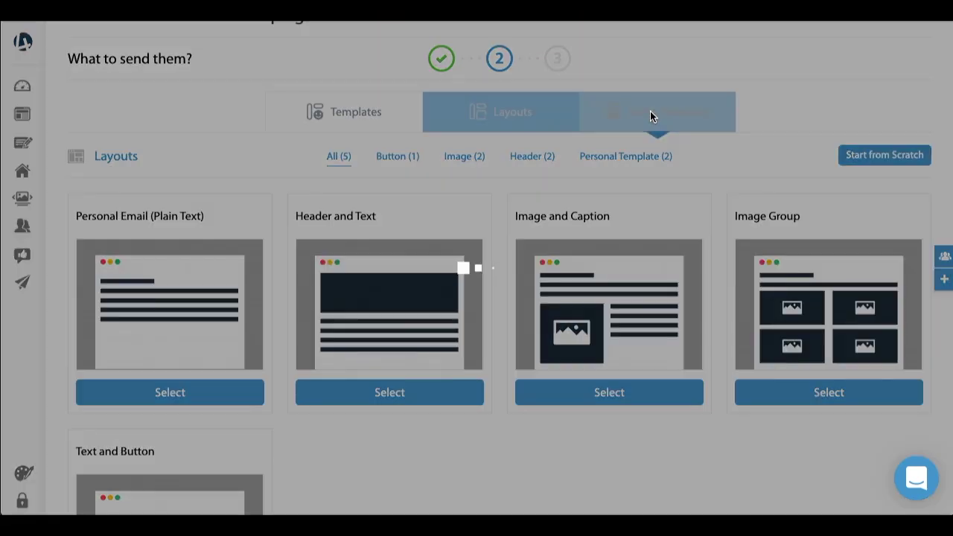
left_click(505, 128)
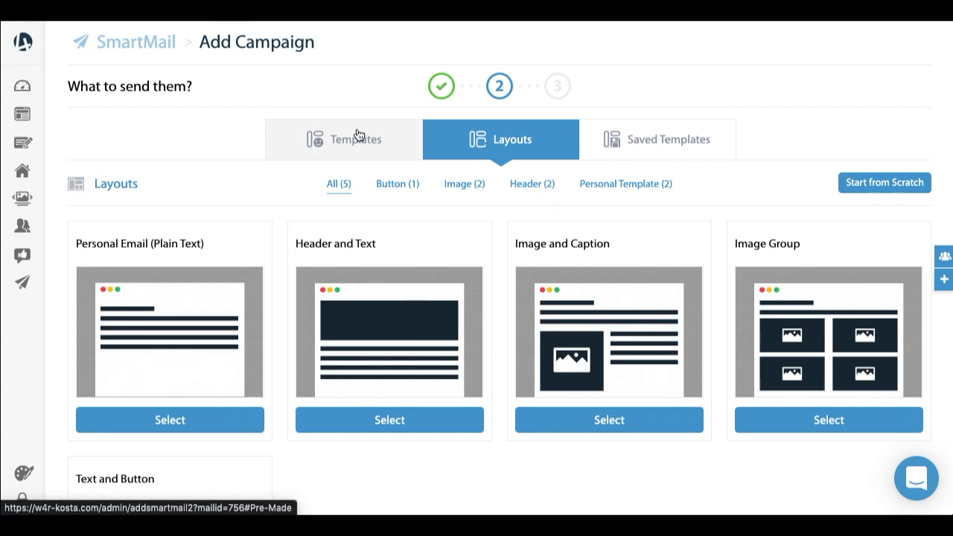
left_click(358, 135)
Choose the Personal Email (Plain Text) layout for the campaign email
left_click(530, 139)
scroll(134, 321, "down", 2)
scroll(181, 185, "up", 1)
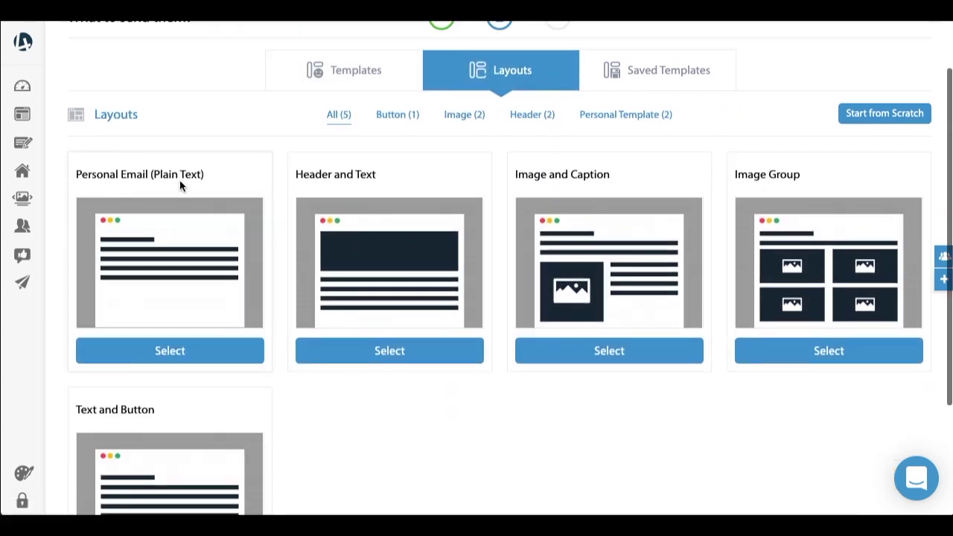
left_click(190, 353)
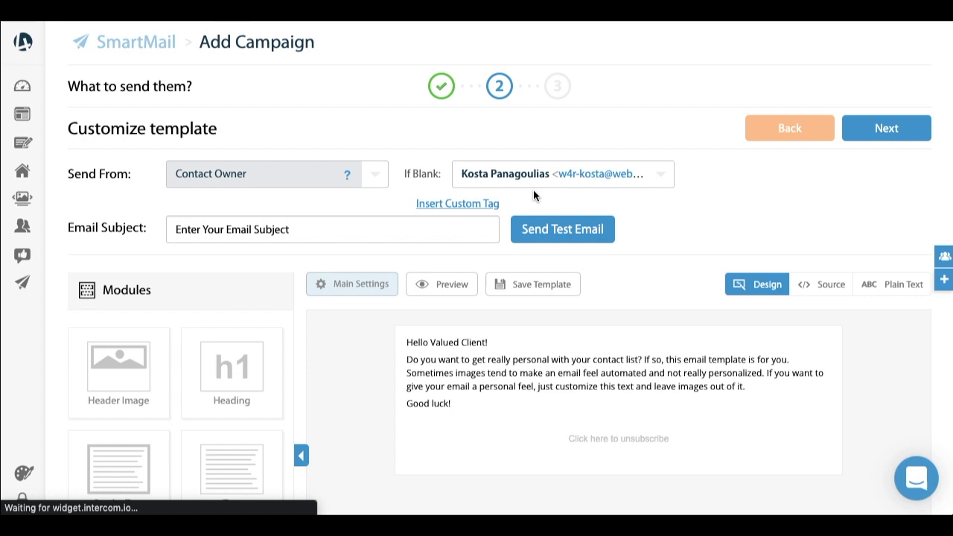
scroll(725, 161, "down", 1)
scroll(724, 161, "up", 1)
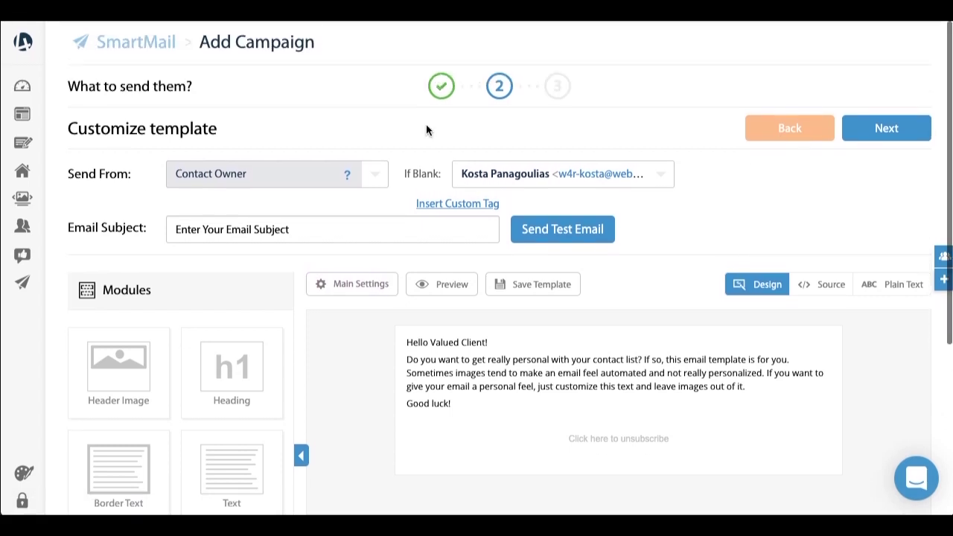
scroll(426, 124, "down", 1)
scroll(426, 125, "up", 1)
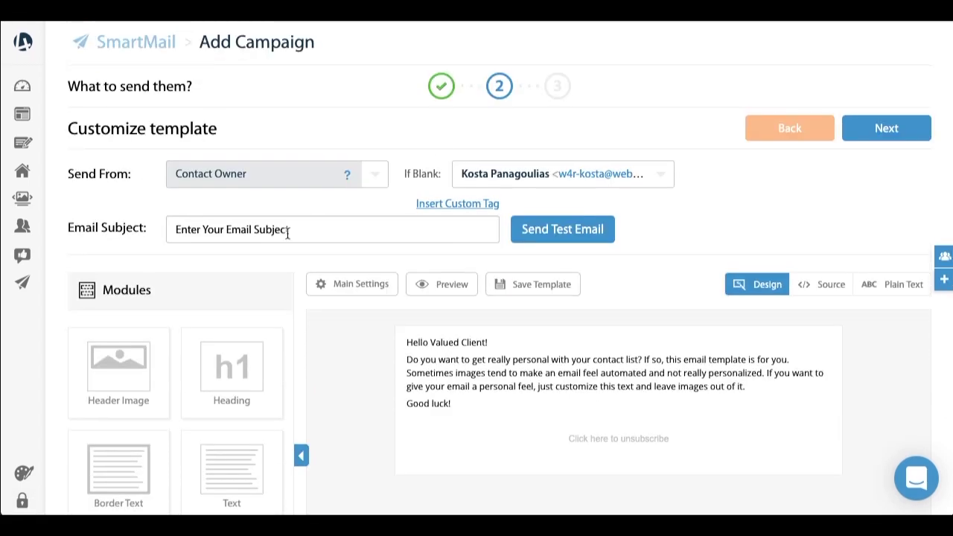
Copy the line "I thought of you" from the open Untitled text document and paste it as the email subject
key("super+Tab")
key("super+Tab")
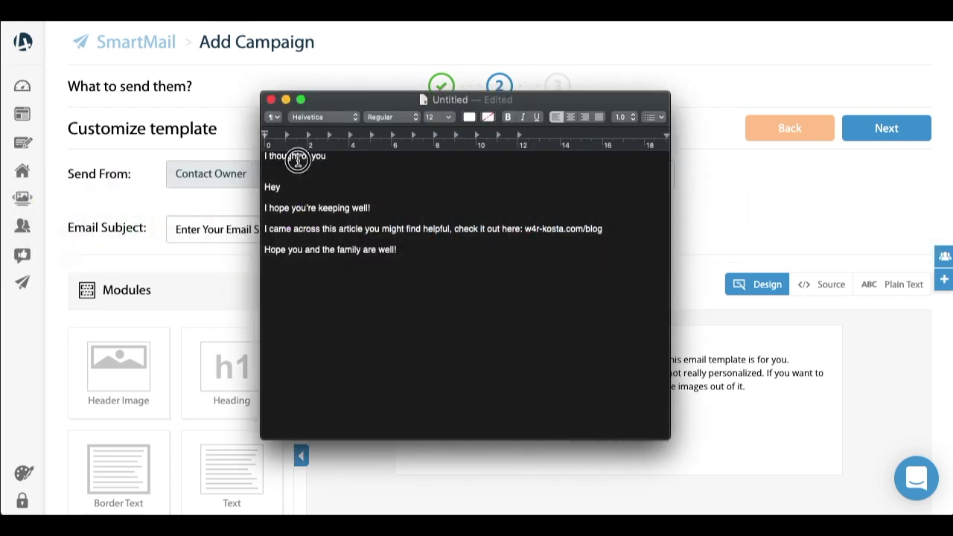
triple_click(297, 159)
key("super+c")
key("super+Tab")
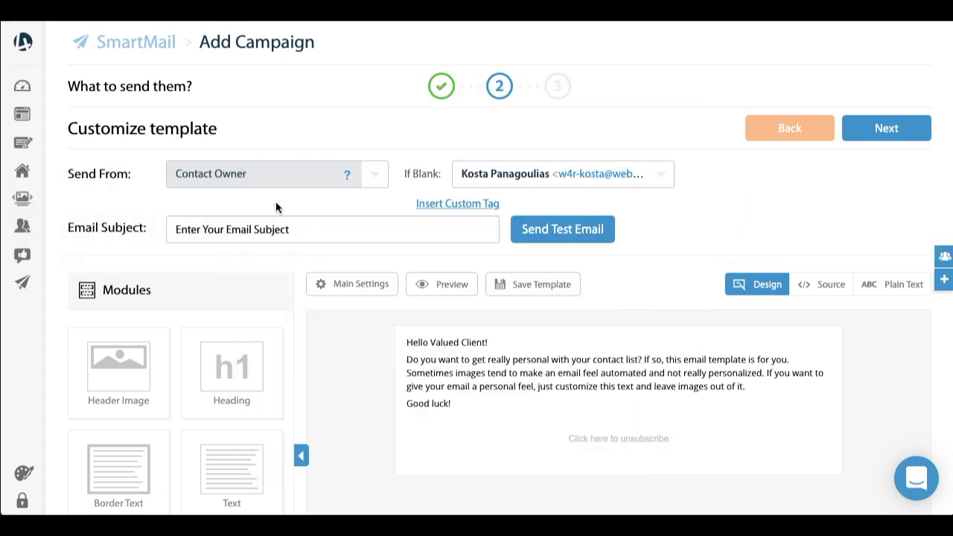
left_click(234, 230)
key("super+v")
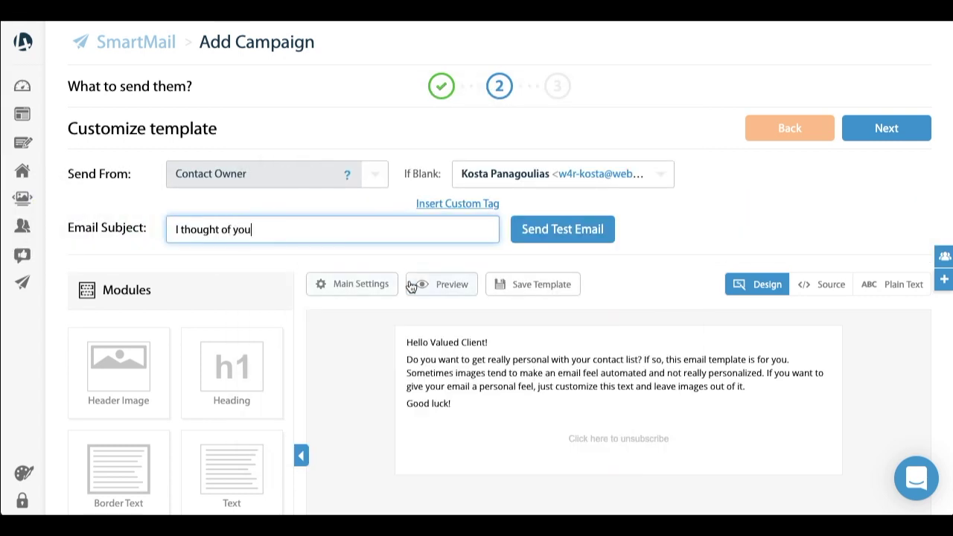
Replace the email's body text with the message from "Hey" to "Hope you and the family are well!" copied from the Untitled text document
left_click(506, 377)
key("super+Tab")
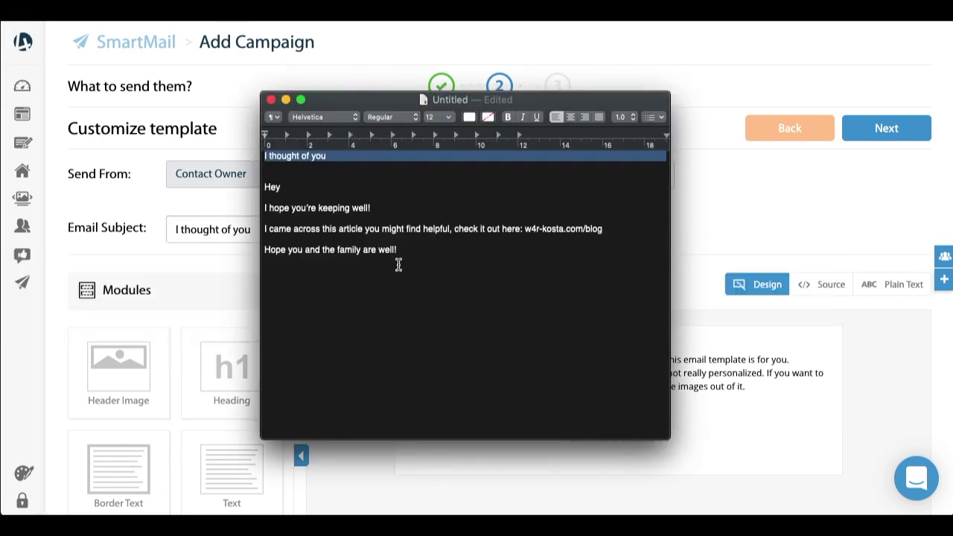
left_click_drag(400, 249, 264, 187)
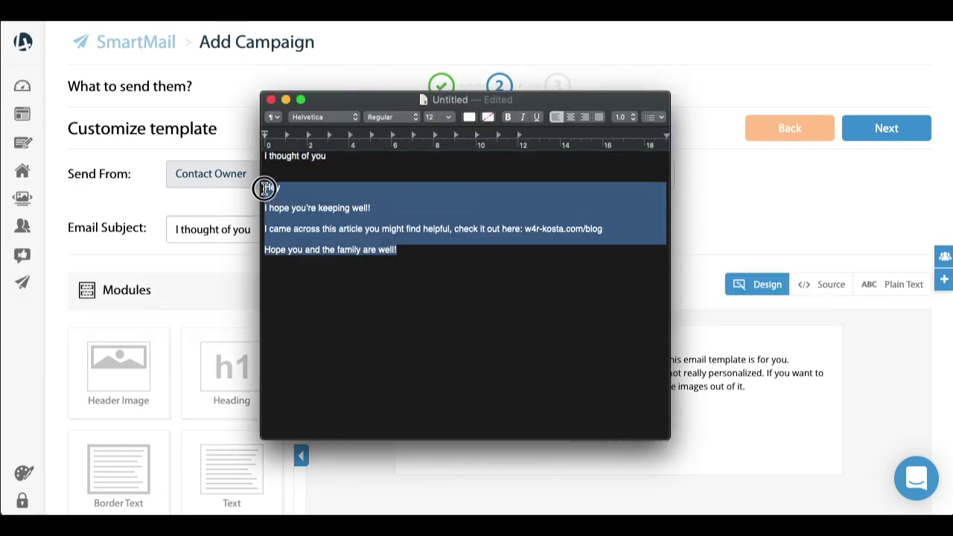
key("super+c")
key("super+Tab")
key("super+a")
key("super+v")
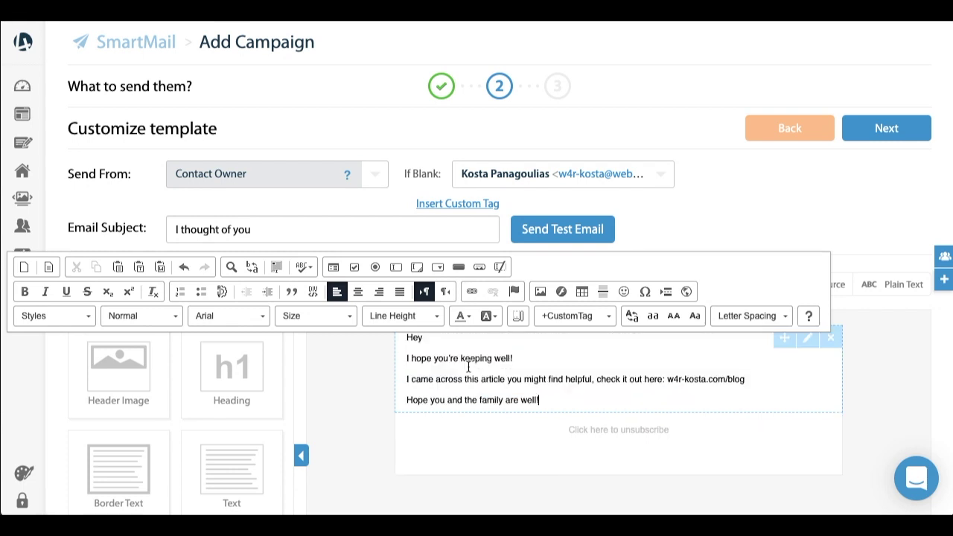
Insert the First Name custom tag after "Hey" in the email greeting and leave text editing
left_click(597, 321)
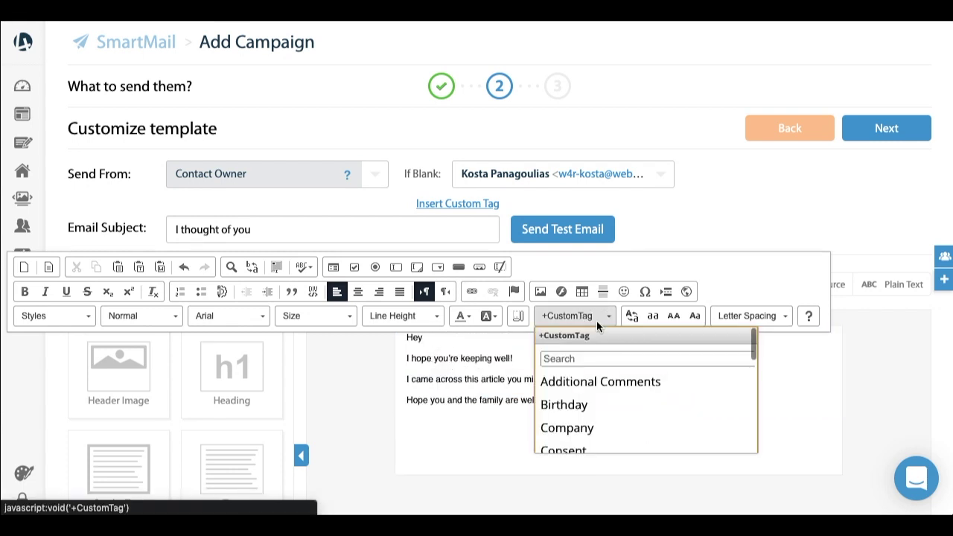
left_click(585, 359)
type("name")
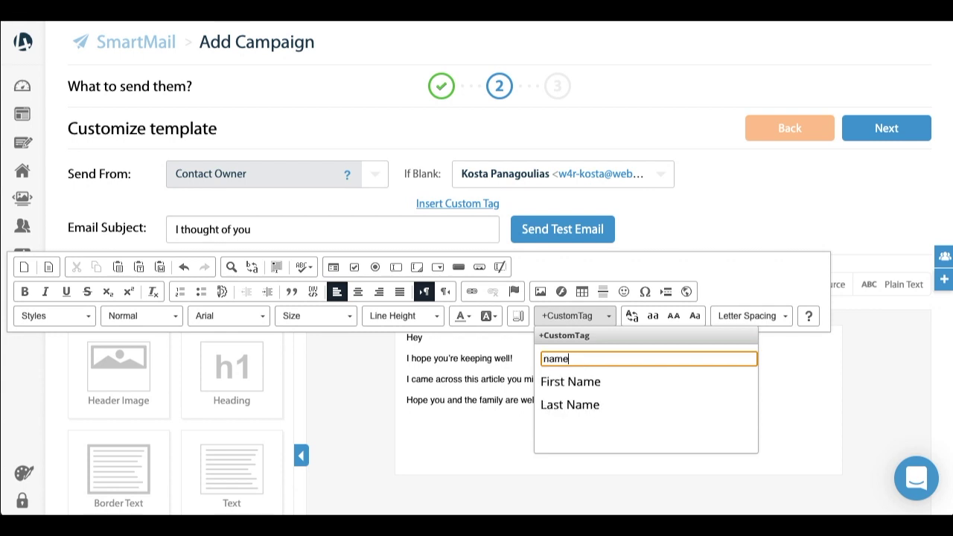
left_click(586, 387)
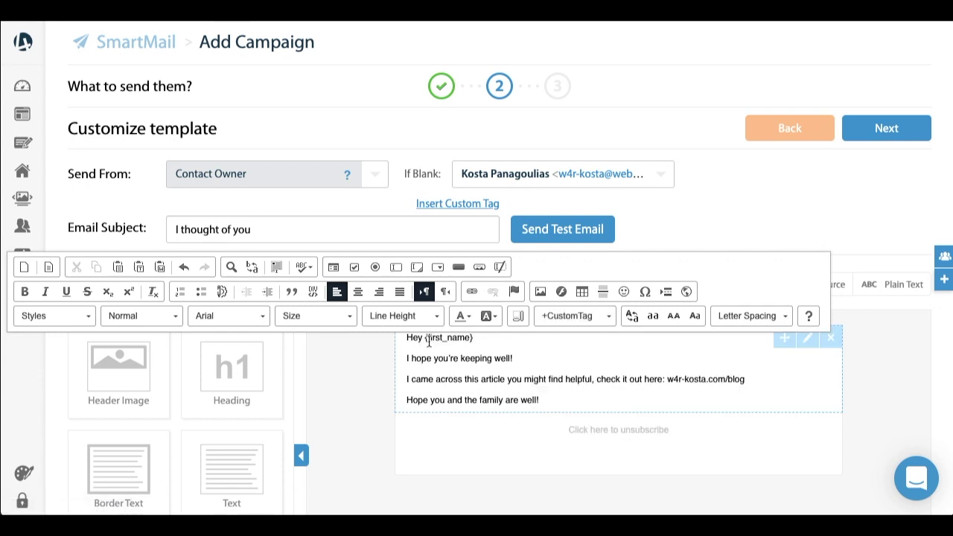
left_click(363, 386)
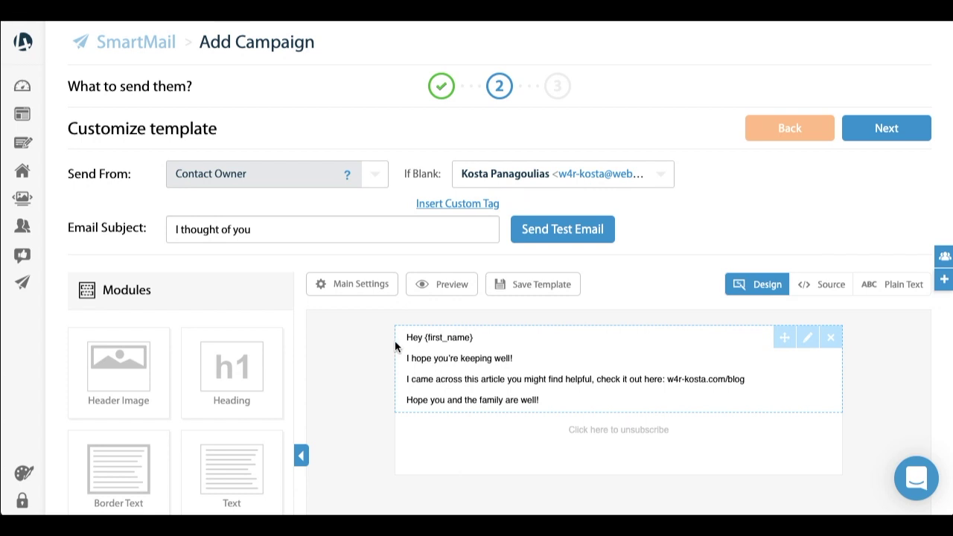
scroll(395, 343, "down", 1)
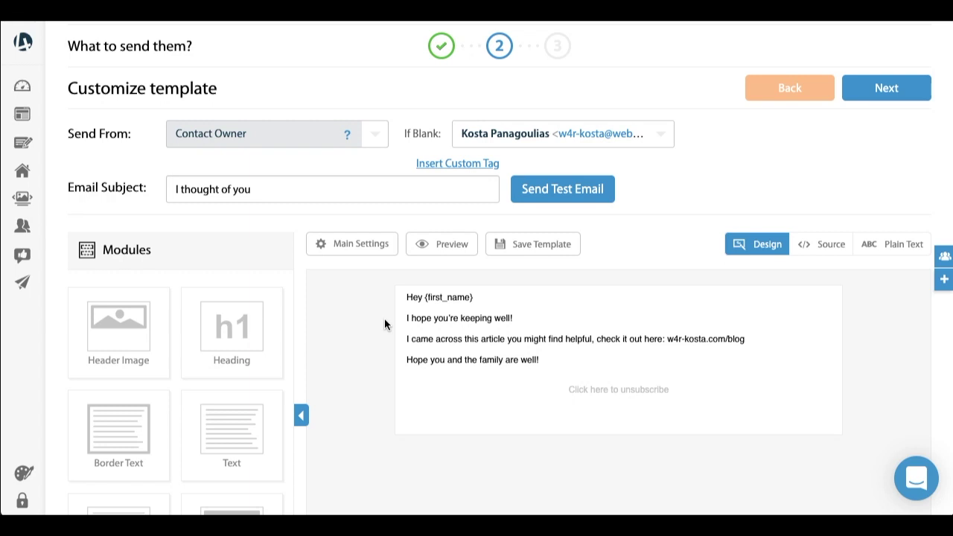
scroll(393, 341, "down", 1)
scroll(393, 342, "up", 1)
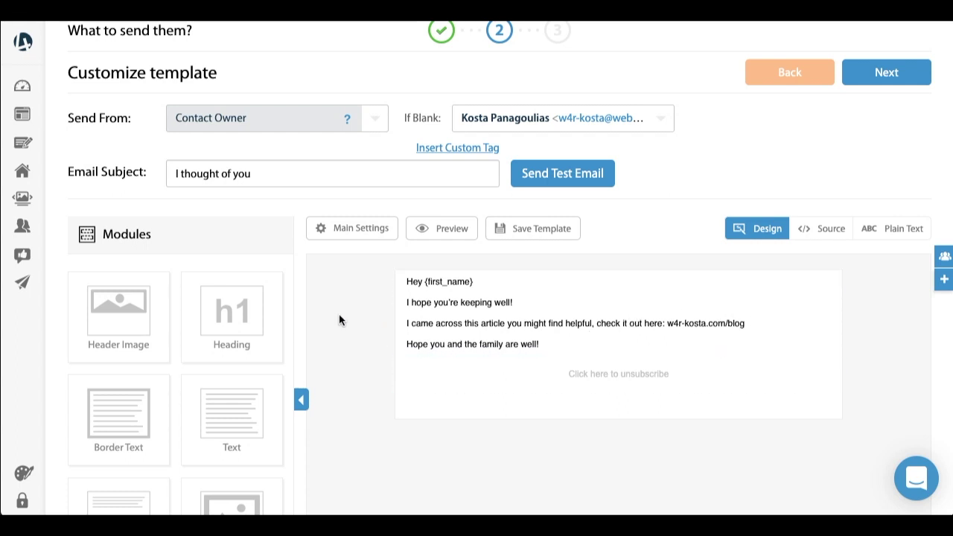
Check the test email option, then preview the finished campaign email and close the preview
left_click(261, 174)
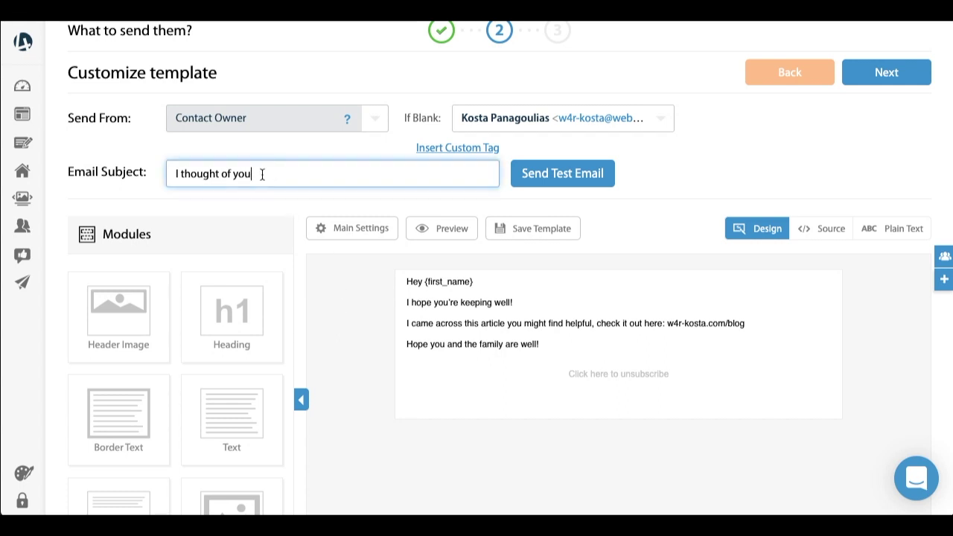
left_click(574, 172)
left_click(902, 176)
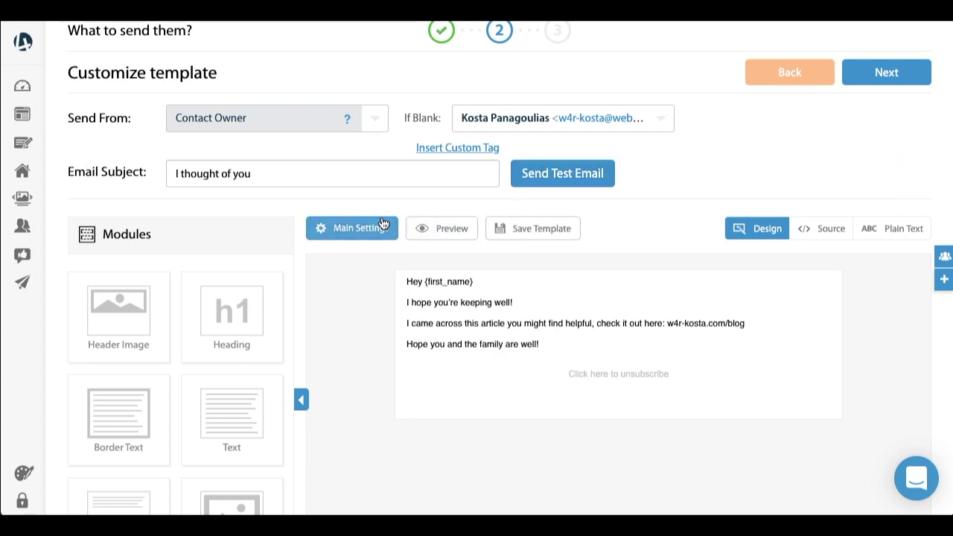
left_click(443, 237)
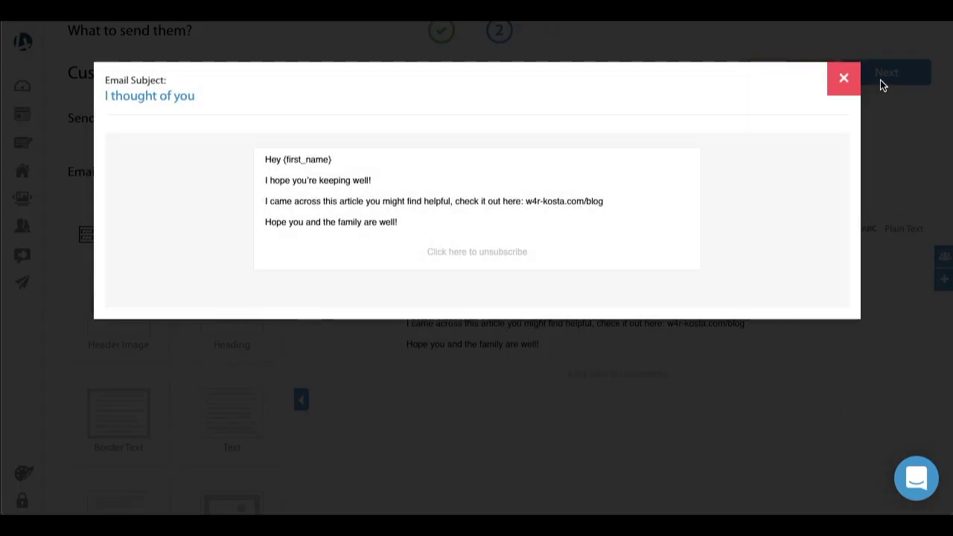
left_click(844, 85)
Accept the customized email and continue to the campaign's send timing options
scroll(544, 279, "down", 3)
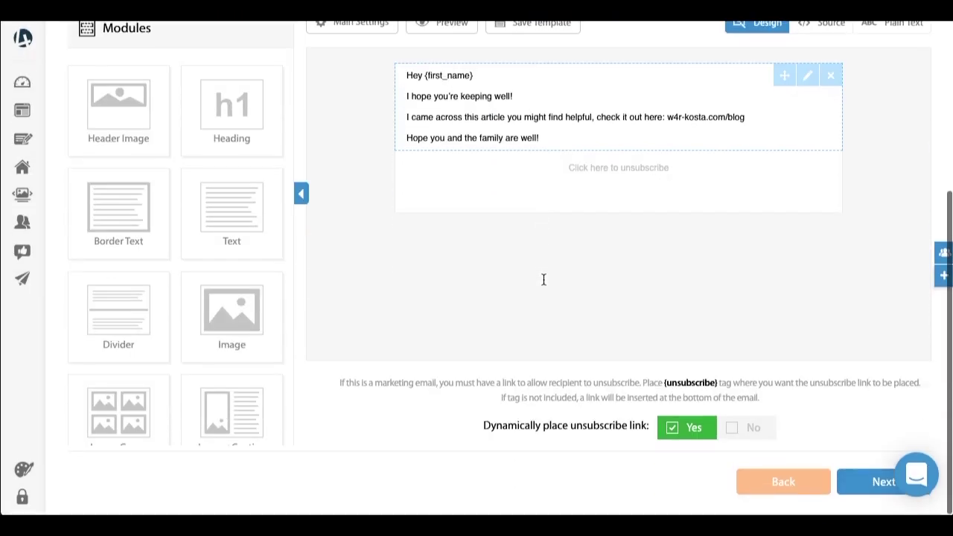
scroll(543, 278, "up", 5)
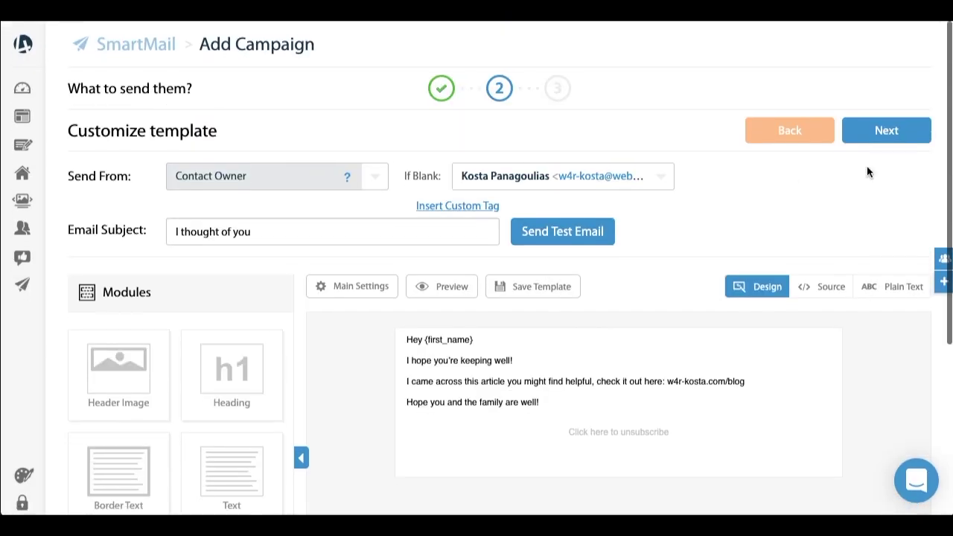
left_click(898, 130)
left_click(900, 131)
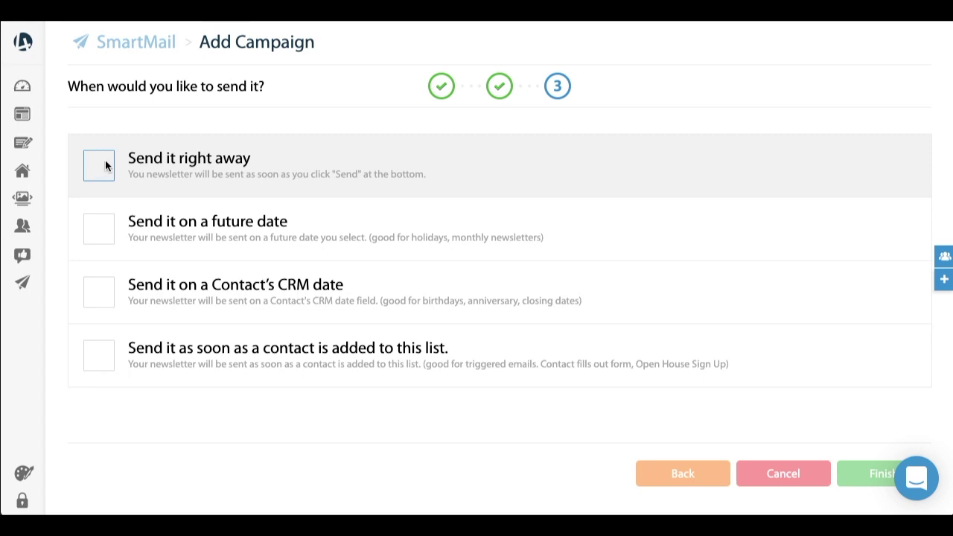
Choose sending the campaign on a future date and look through its frequency options
left_click(102, 231)
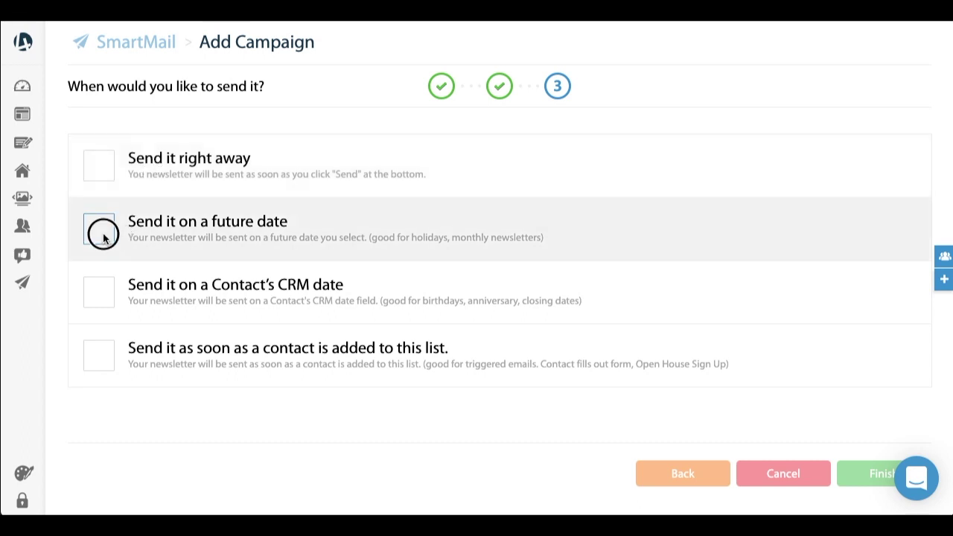
scroll(218, 194, "down", 1)
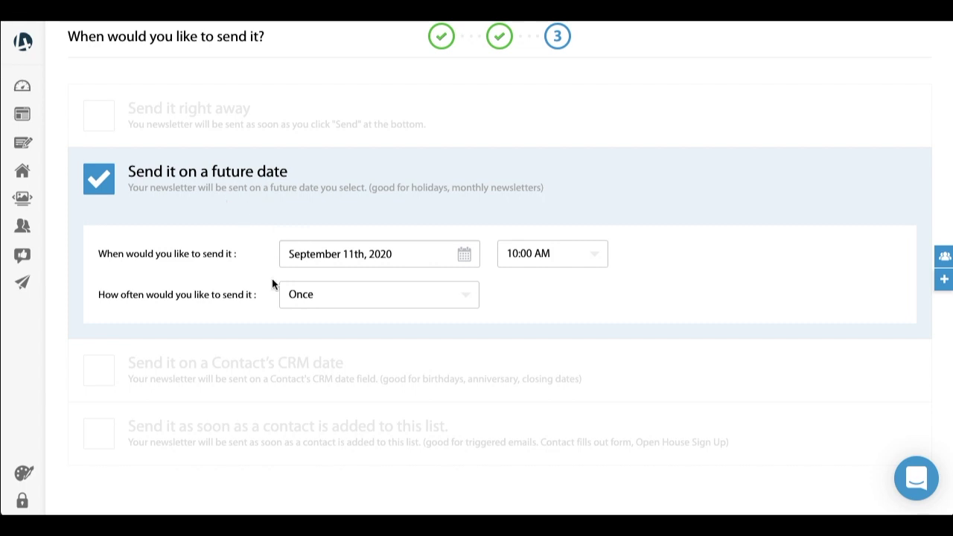
left_click(358, 300)
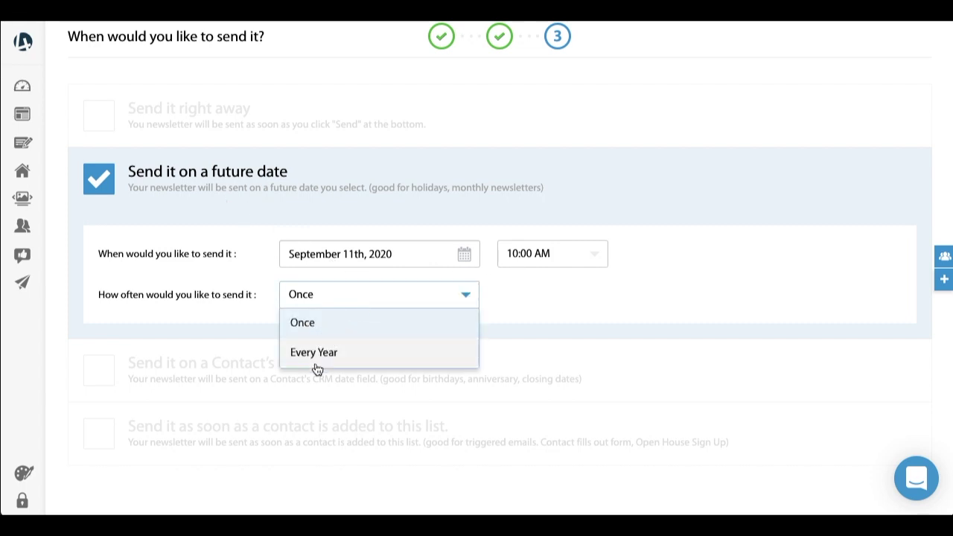
left_click(220, 299)
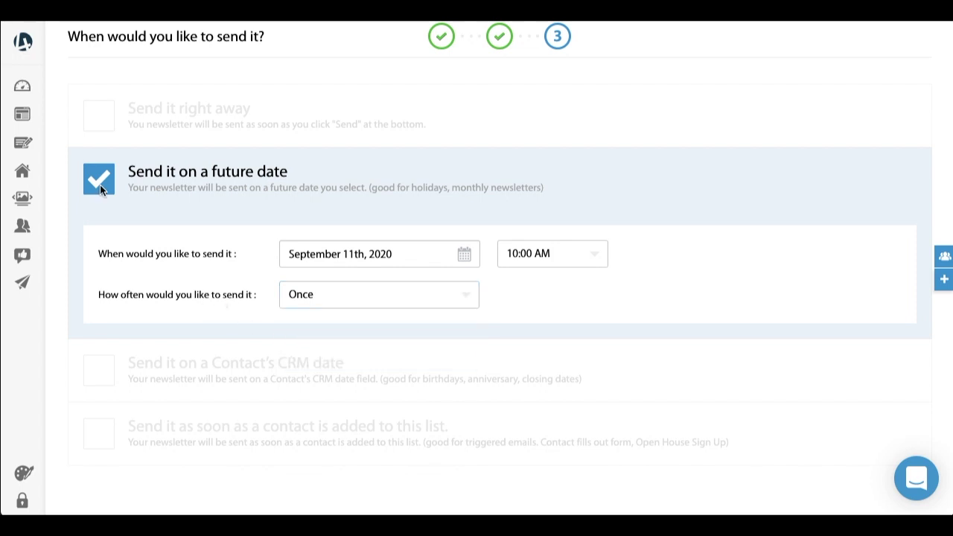
Try sending on a Contact's CRM date, viewing its date fields, and the option to send when a contact is added to the list
scroll(134, 238, "down", 1)
left_click(103, 304)
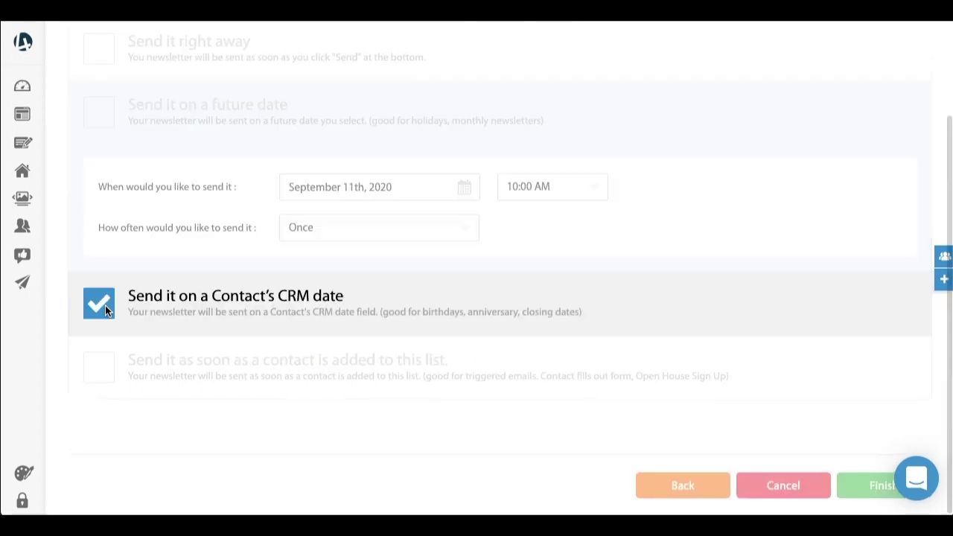
scroll(320, 231, "down", 1)
scroll(234, 219, "up", 1)
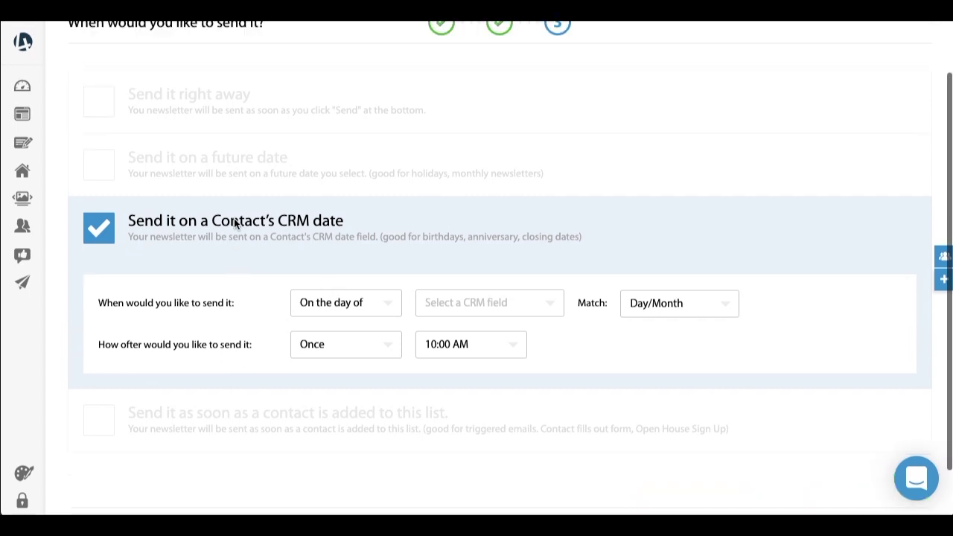
scroll(234, 219, "down", 1)
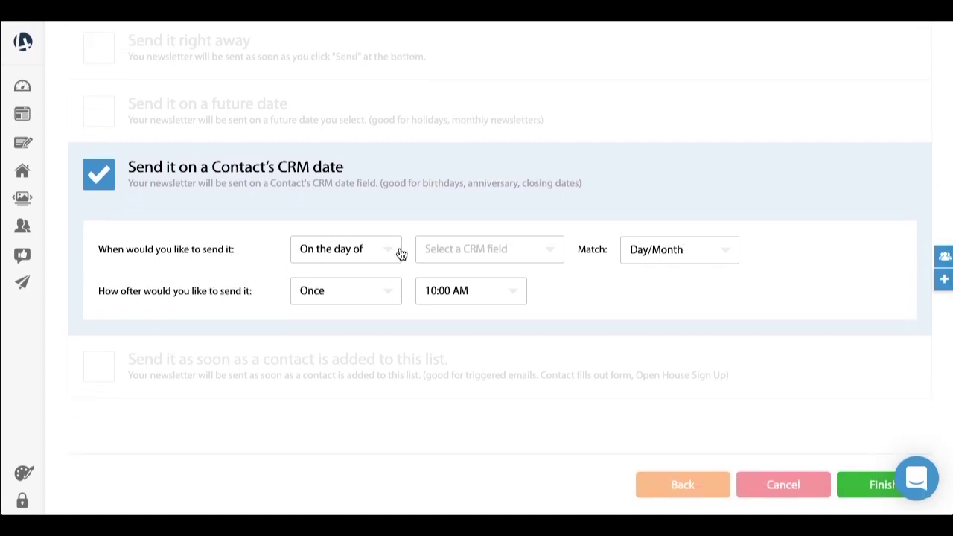
left_click(549, 253)
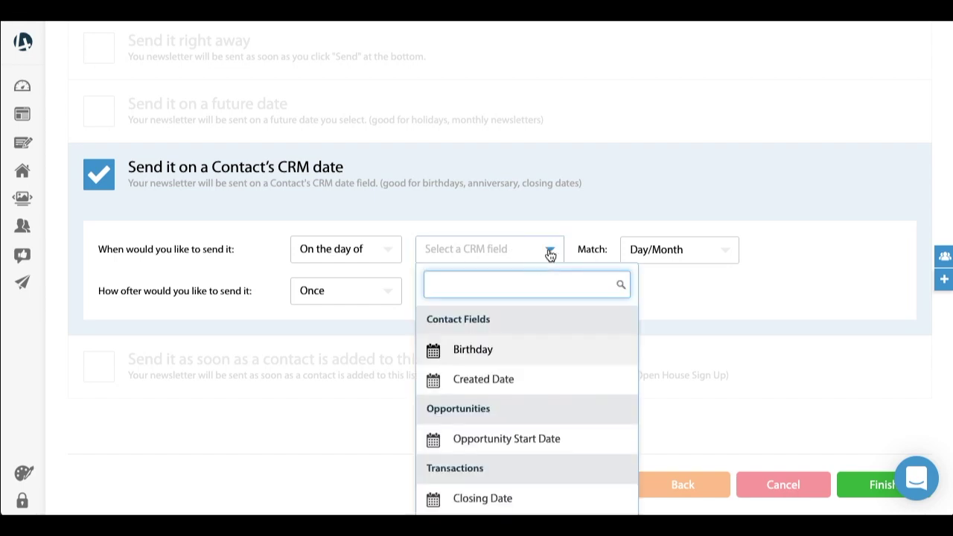
left_click(551, 254)
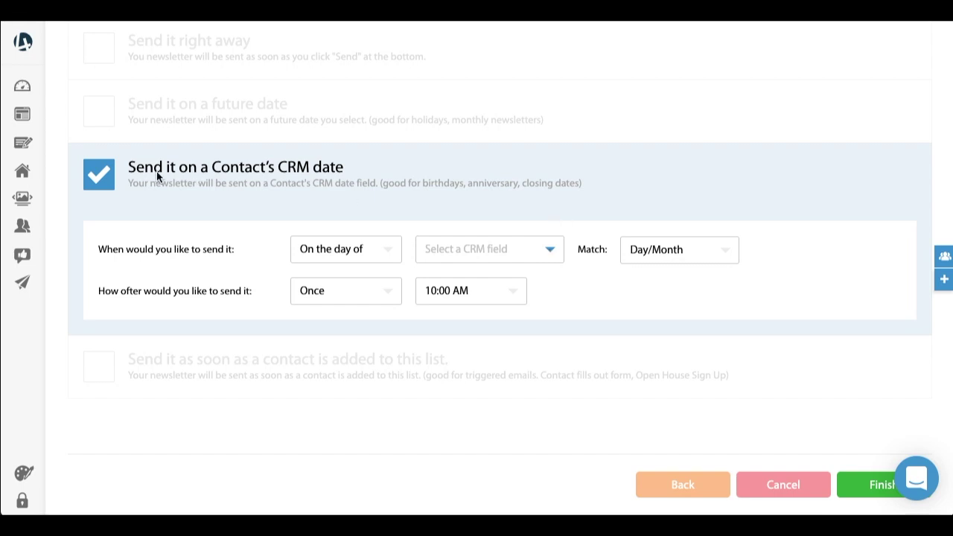
scroll(124, 339, "down", 1)
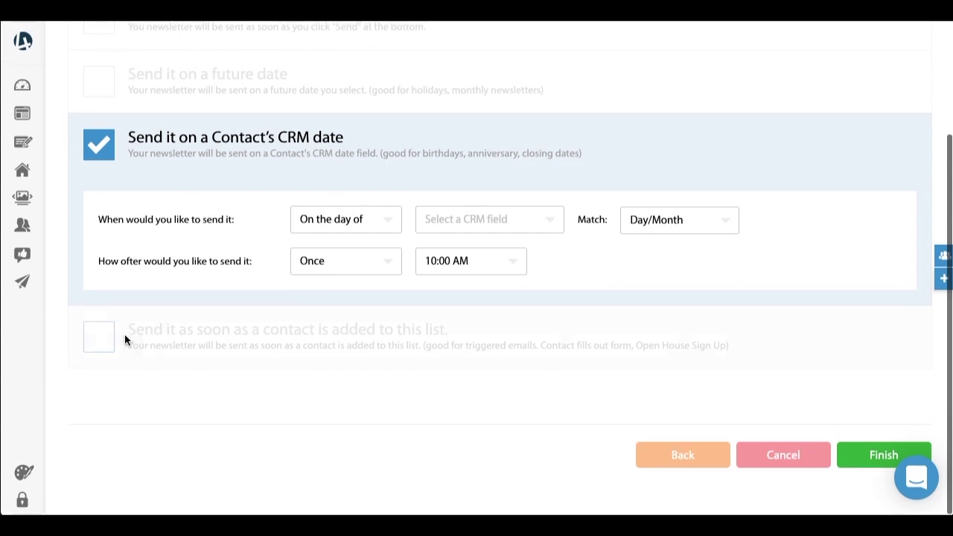
left_click(125, 339)
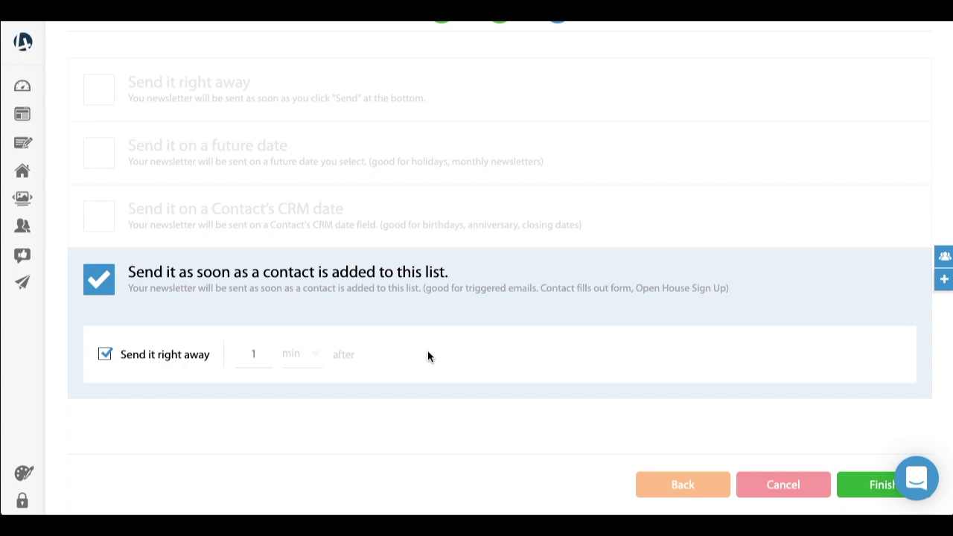
Save the Family Member Reach out campaign to send right away, and cancel the sending countdown
scroll(373, 355, "up", 2)
left_click(91, 175)
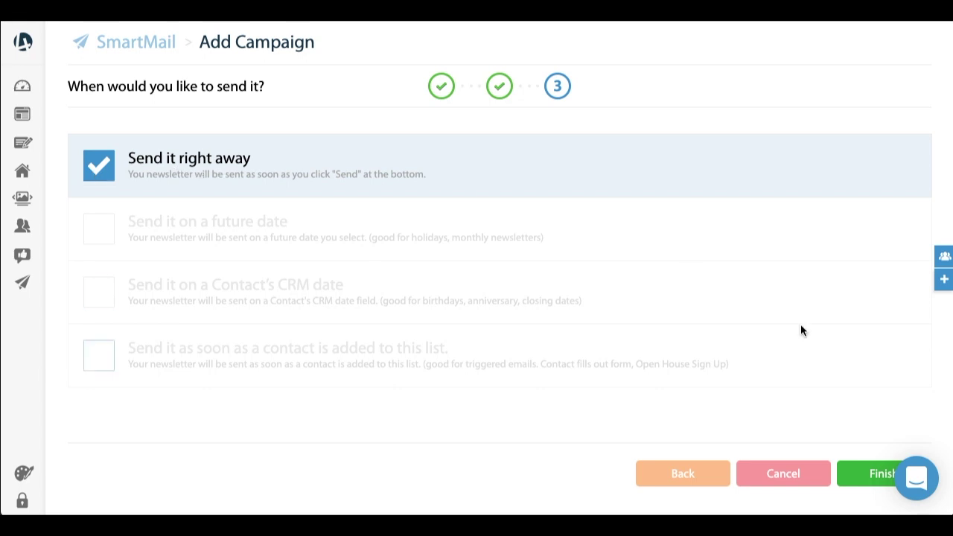
left_click(860, 476)
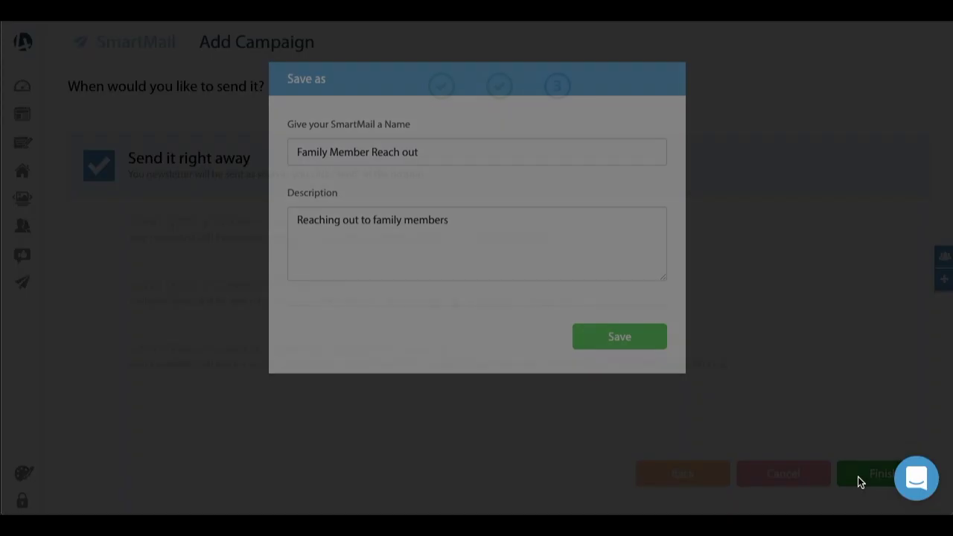
left_click(631, 337)
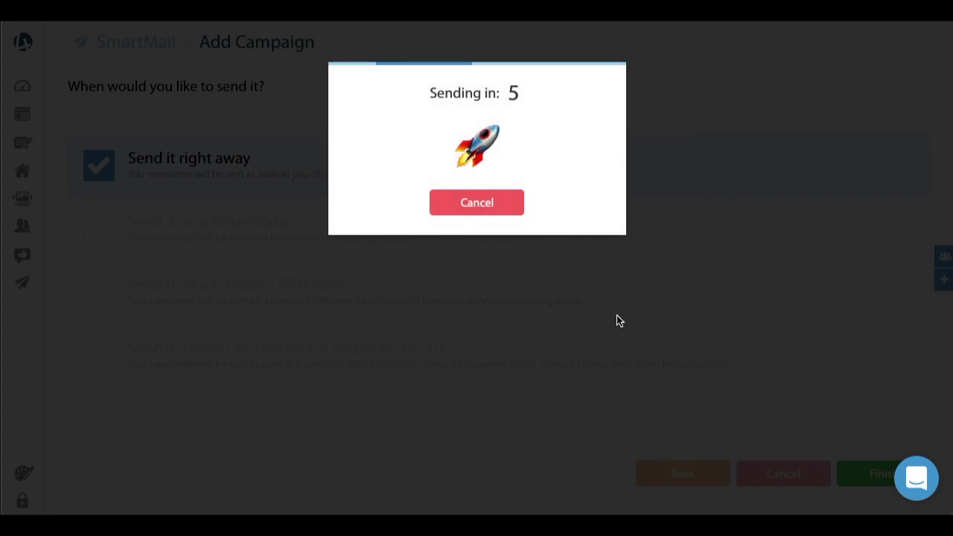
left_click(473, 202)
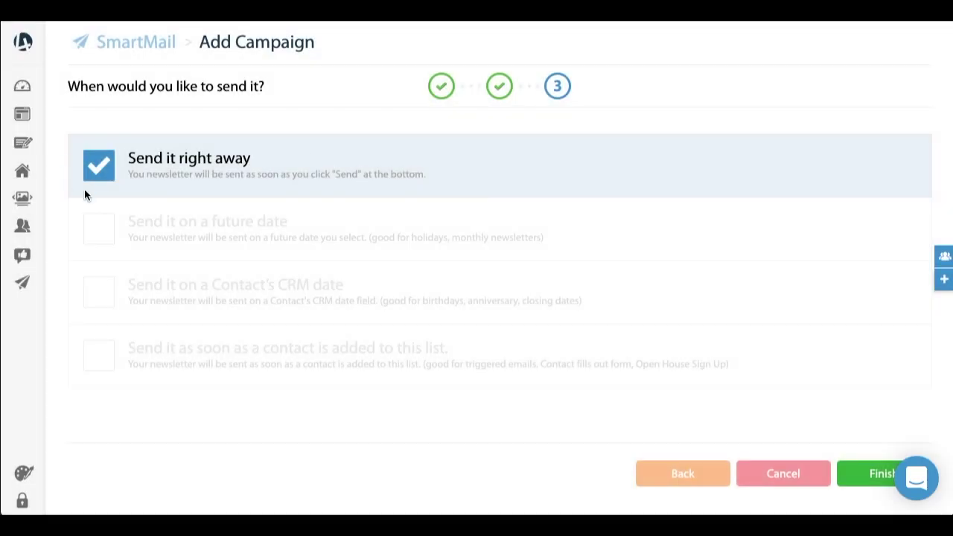
Start a new campaign from the SmartMail overview and add the Clients contact segment as its recipients
left_click(45, 291)
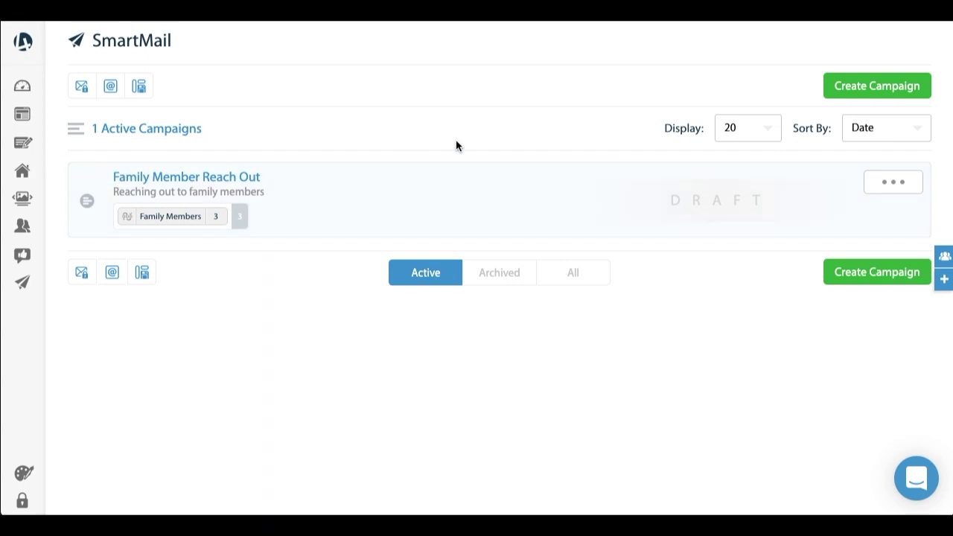
left_click(876, 88)
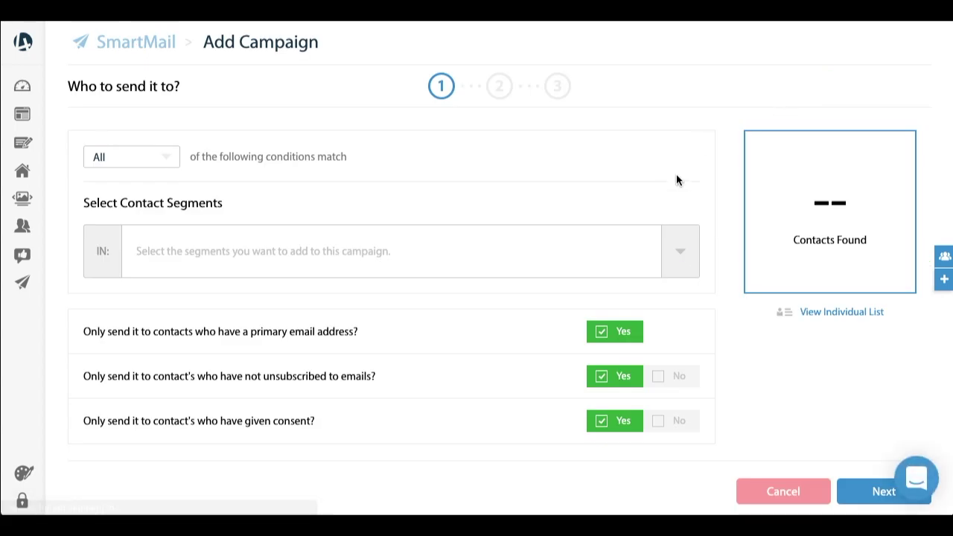
left_click(698, 274)
left_click(215, 340)
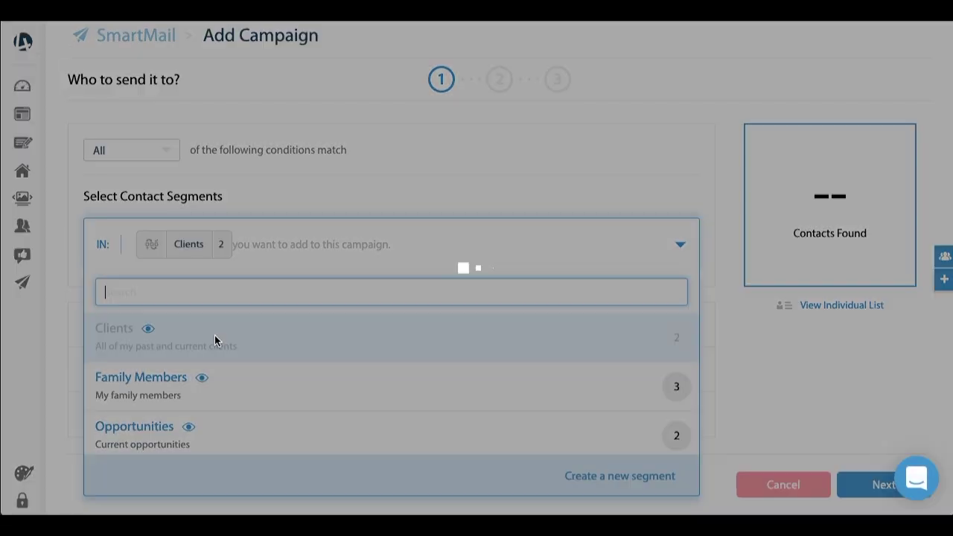
left_click(685, 243)
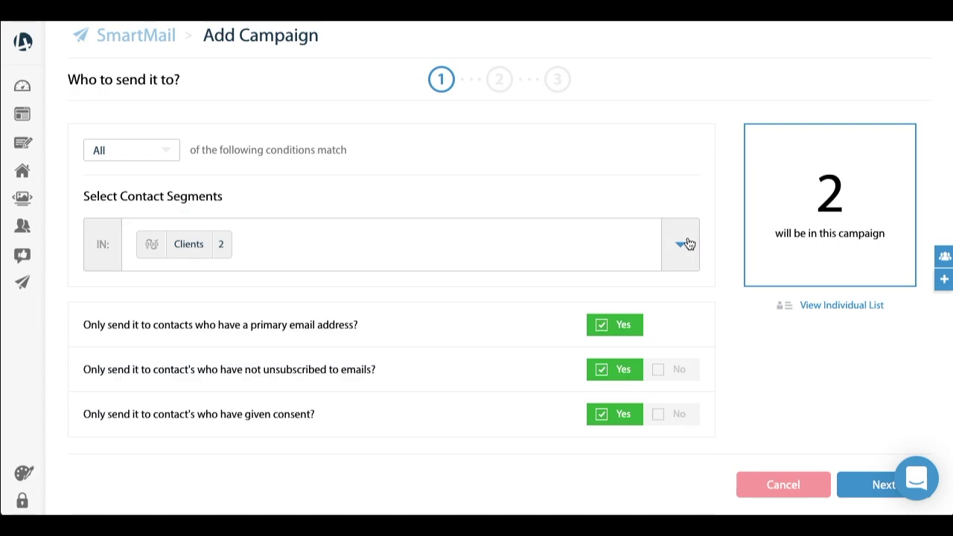
Name the campaign "Closing Date Email" with the description "Send on closing date for a client" and save it
left_click(866, 483)
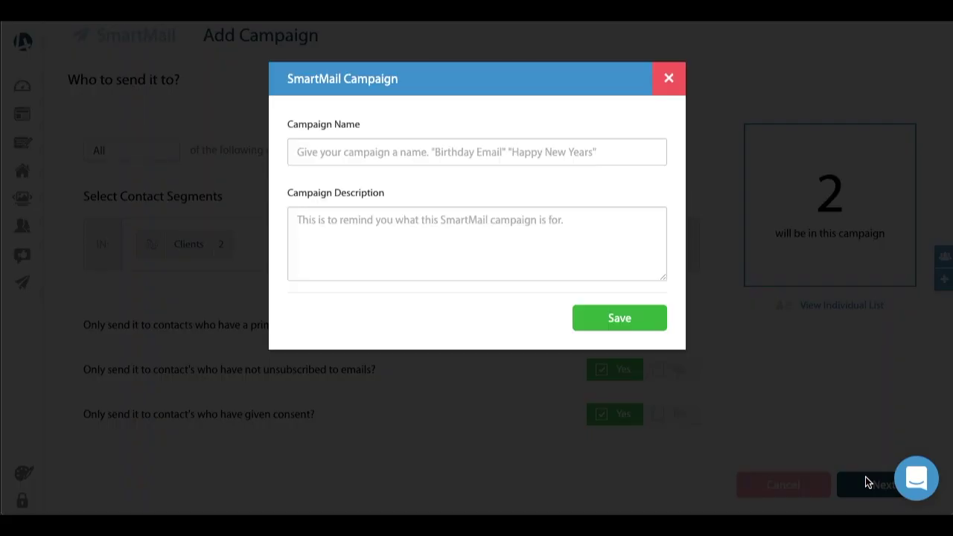
left_click(424, 152)
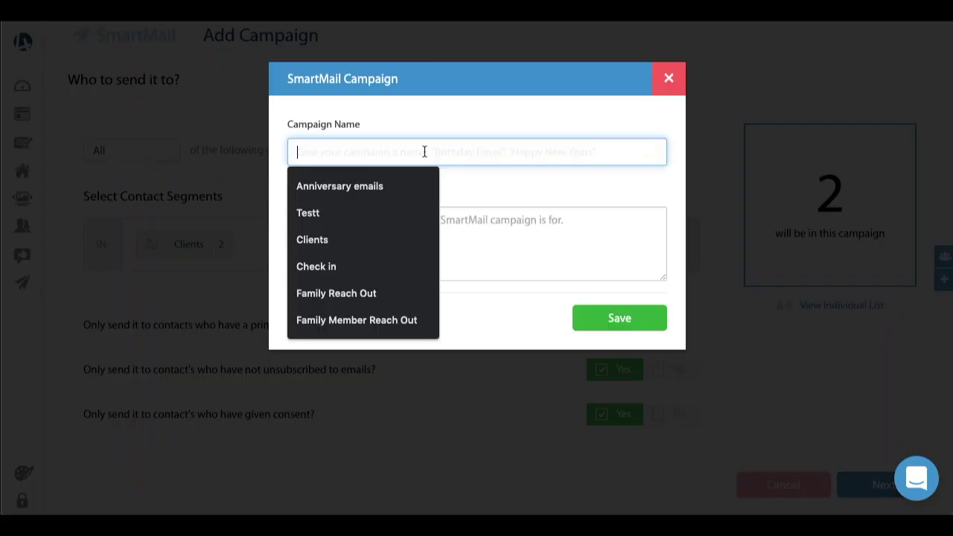
type("Closing Dates")
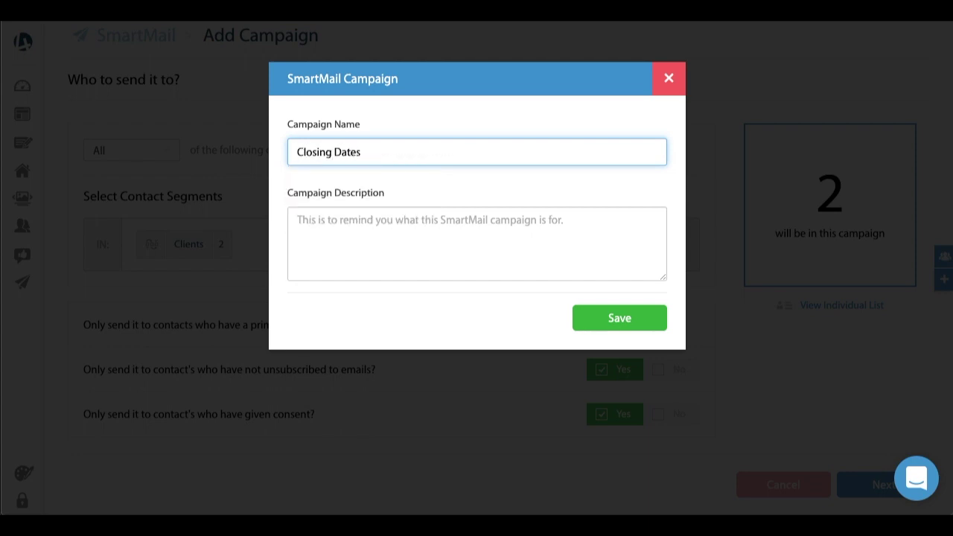
key("BackSpace")
type("Email")
left_click(466, 240)
type("Send on ")
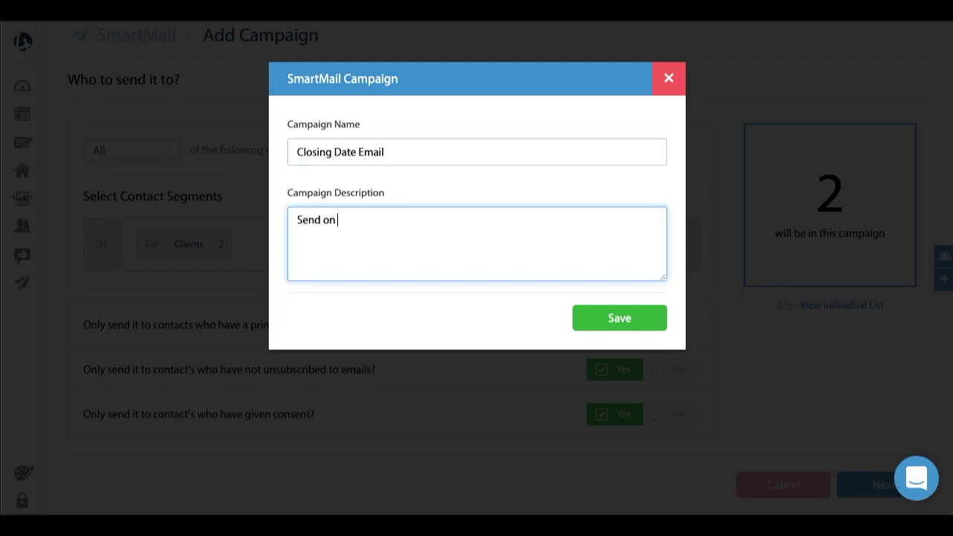
type("closing date for a client")
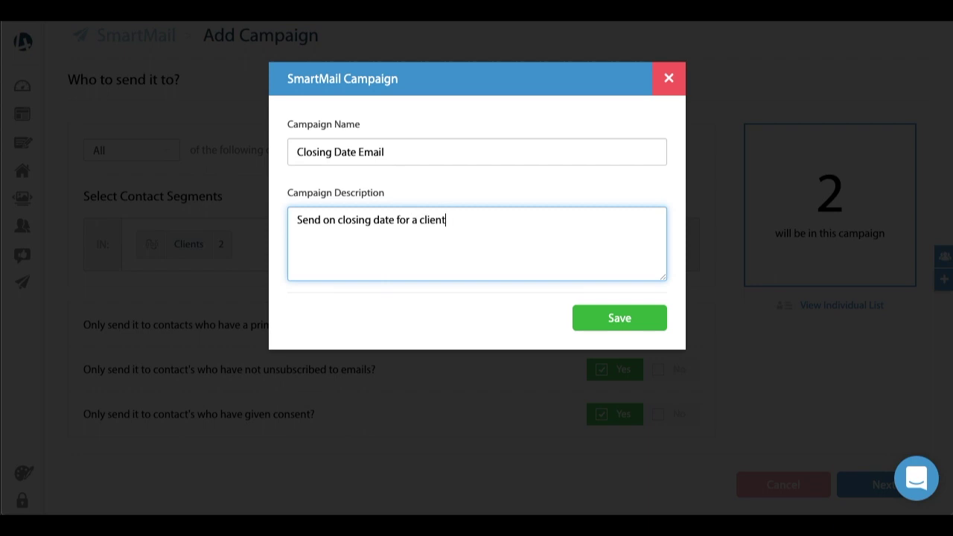
left_click(610, 317)
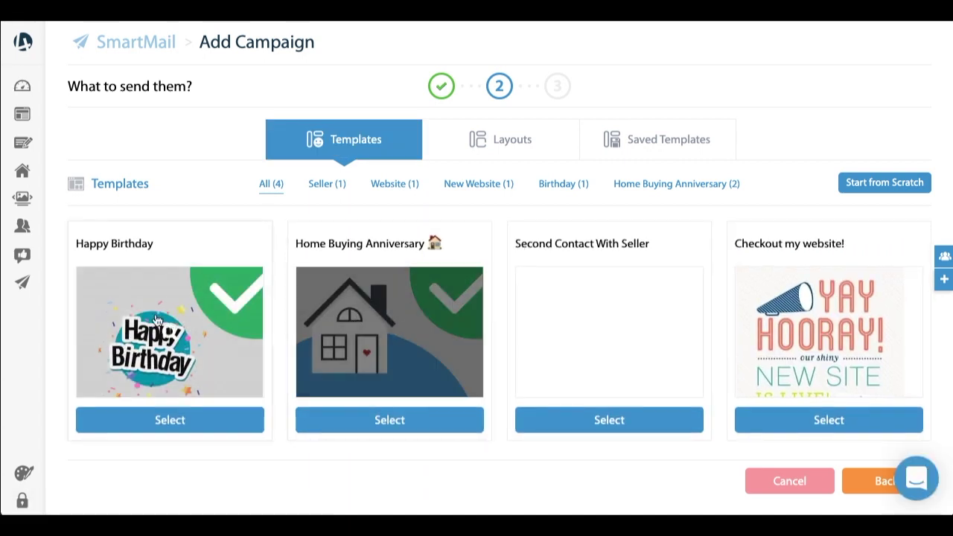
Select the Home Buying Anniversary template for the campaign and review its email subject
left_click(390, 421)
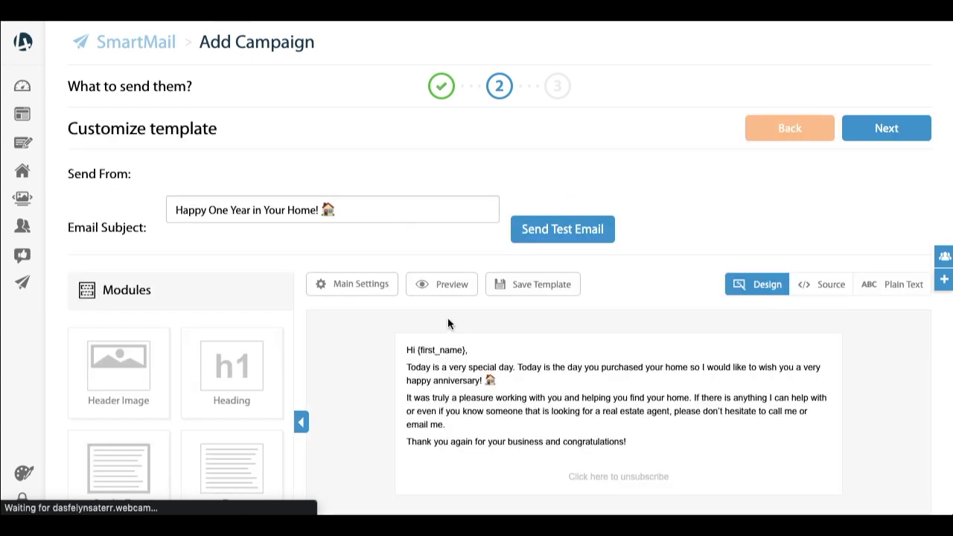
scroll(333, 213, "down", 1)
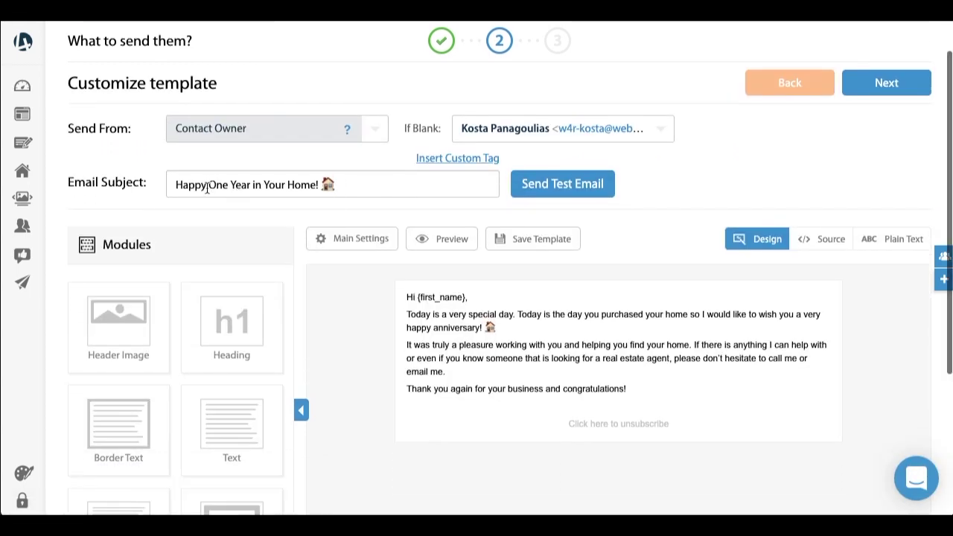
left_click_drag(188, 185, 335, 186)
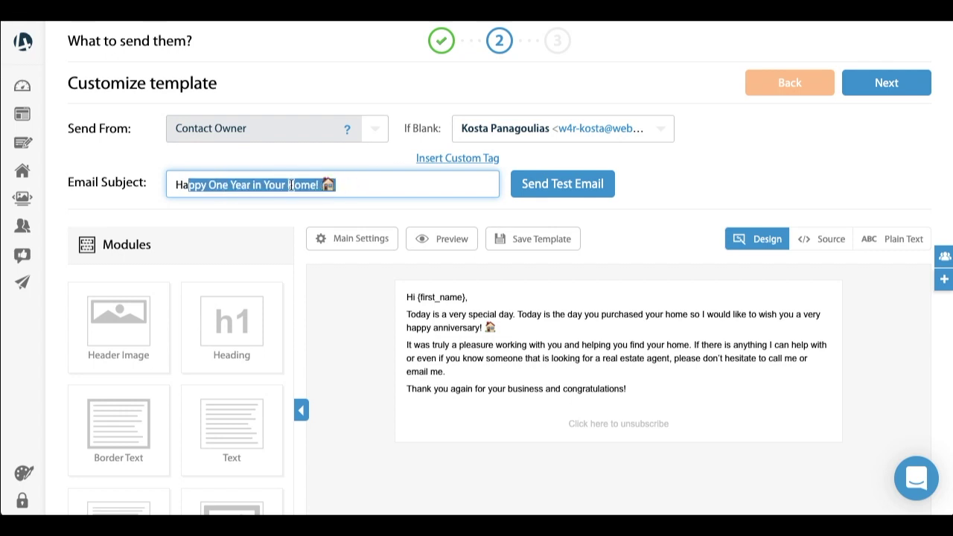
double_click(213, 184)
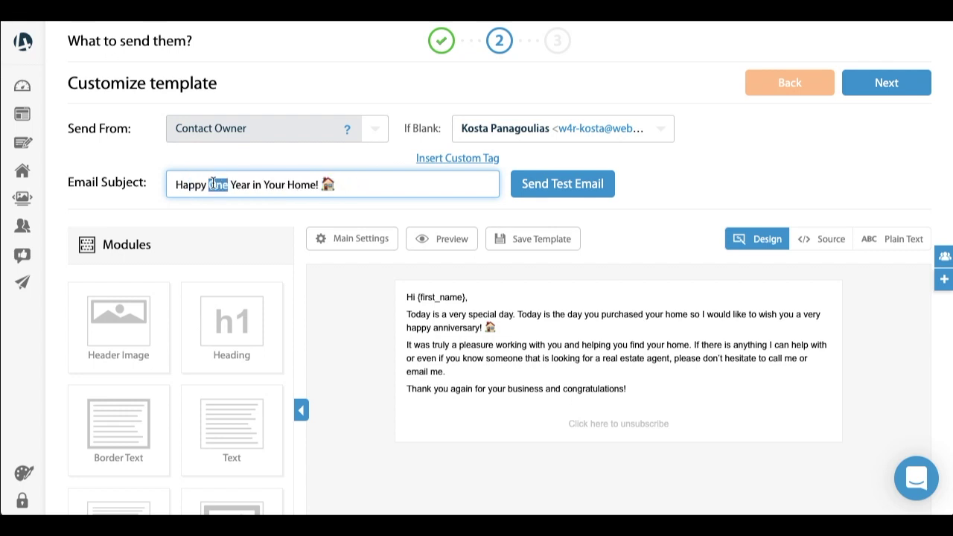
scroll(335, 190, "down", 1)
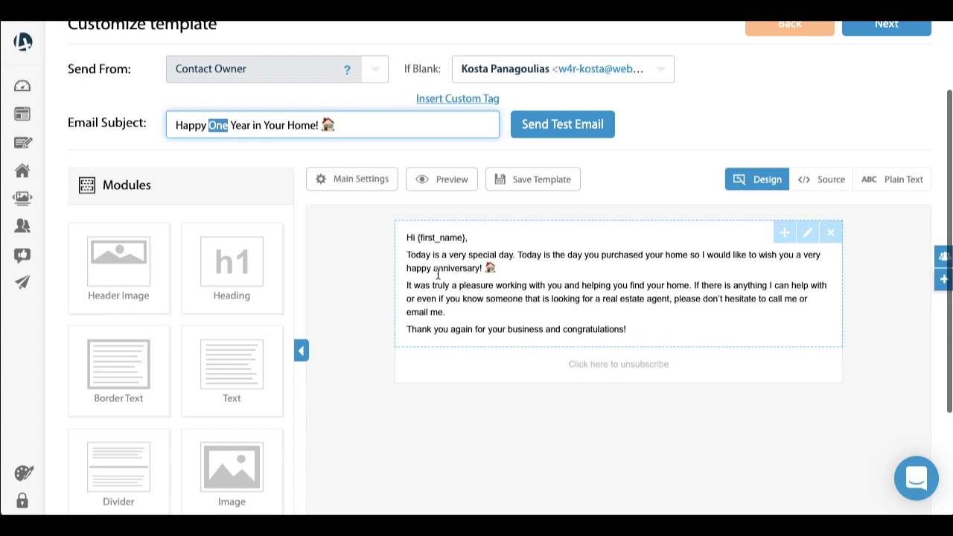
Review the template's email body without editing it and proceed to the campaign's sending schedule
left_click(421, 255)
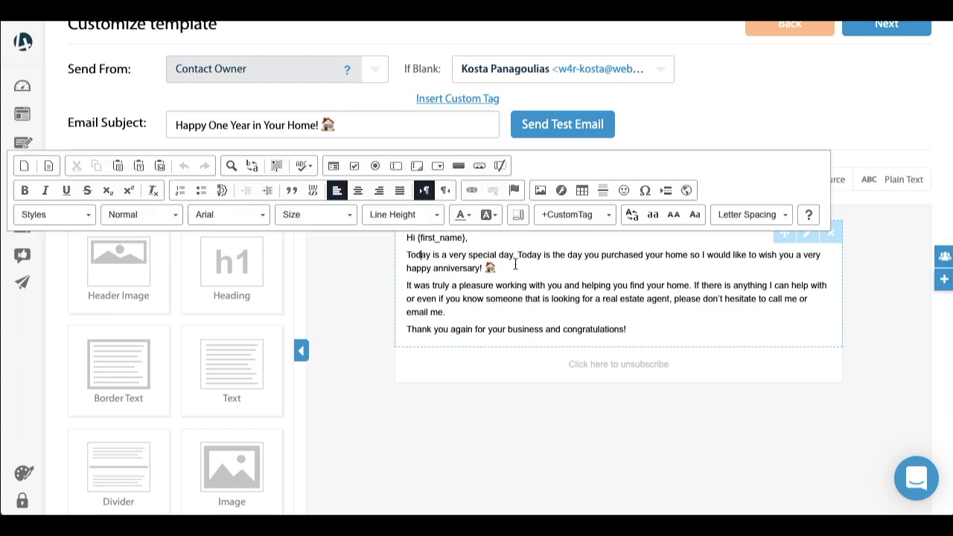
left_click(482, 299)
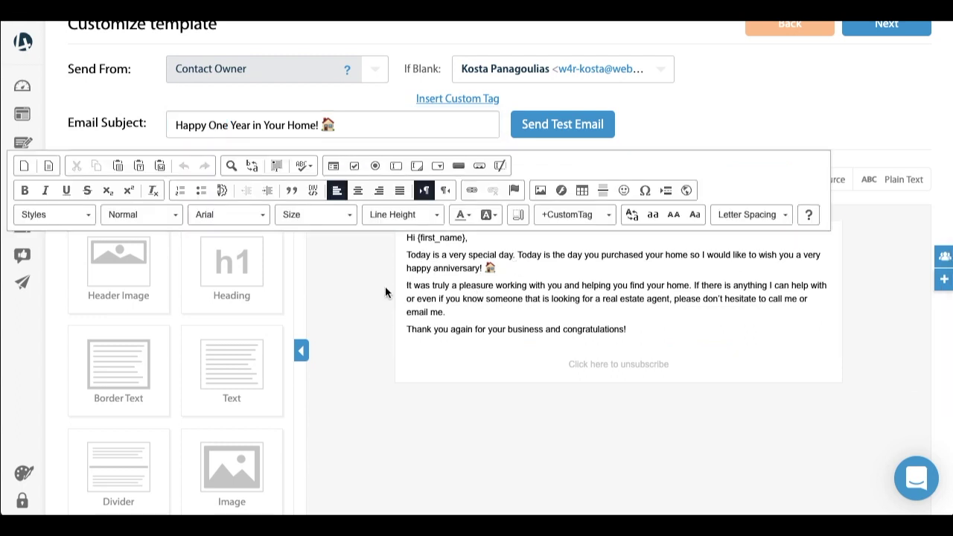
left_click(343, 289)
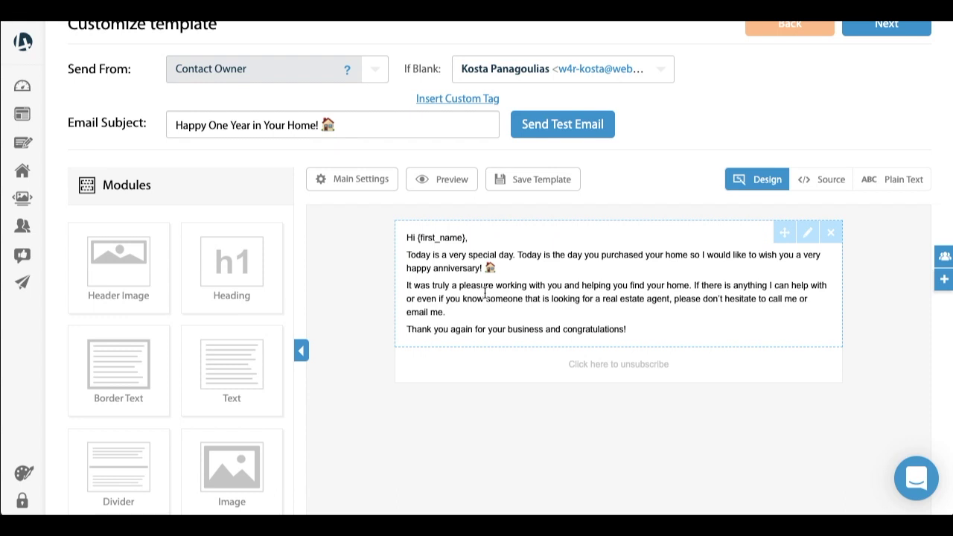
scroll(451, 283, "down", 2)
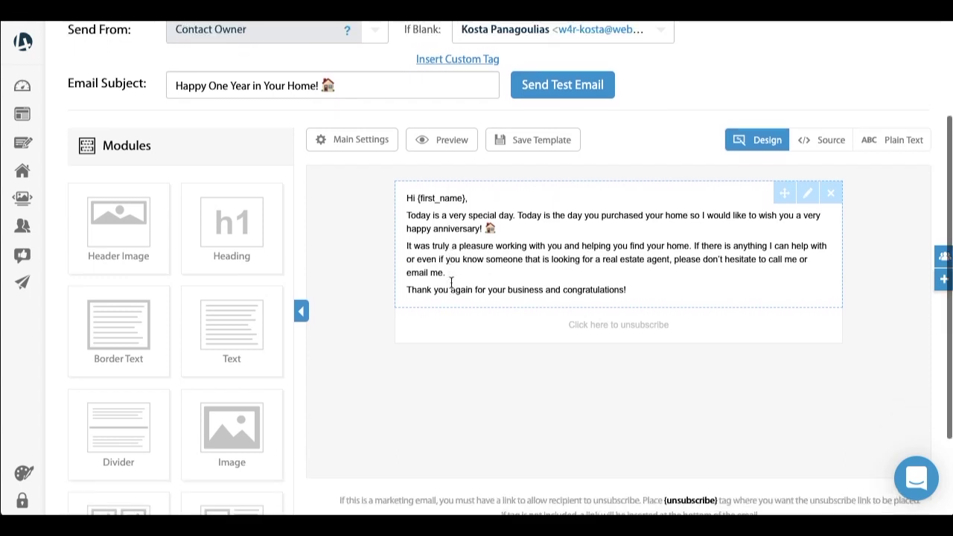
left_click(452, 283)
left_click(365, 270)
scroll(458, 336, "up", 1)
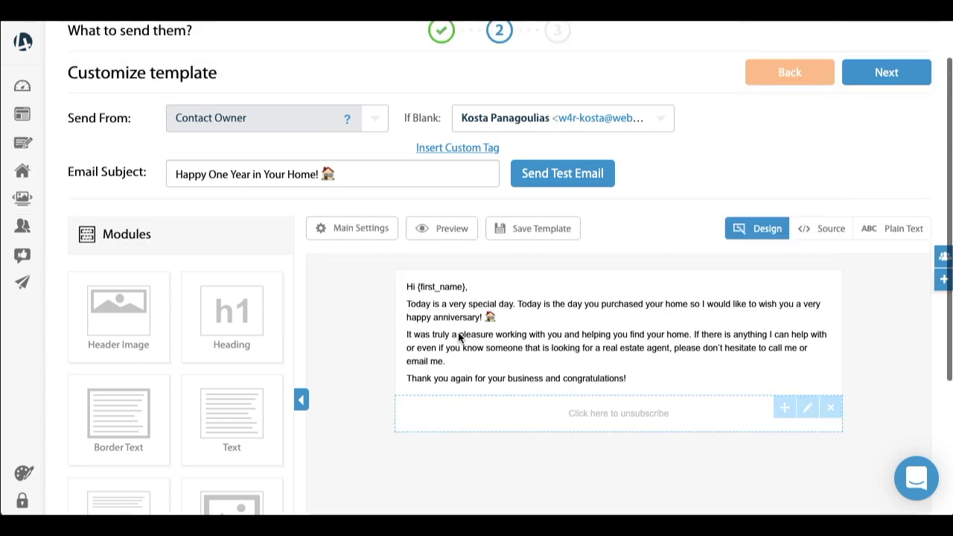
scroll(533, 338, "down", 3)
scroll(533, 339, "up", 1)
left_click(860, 486)
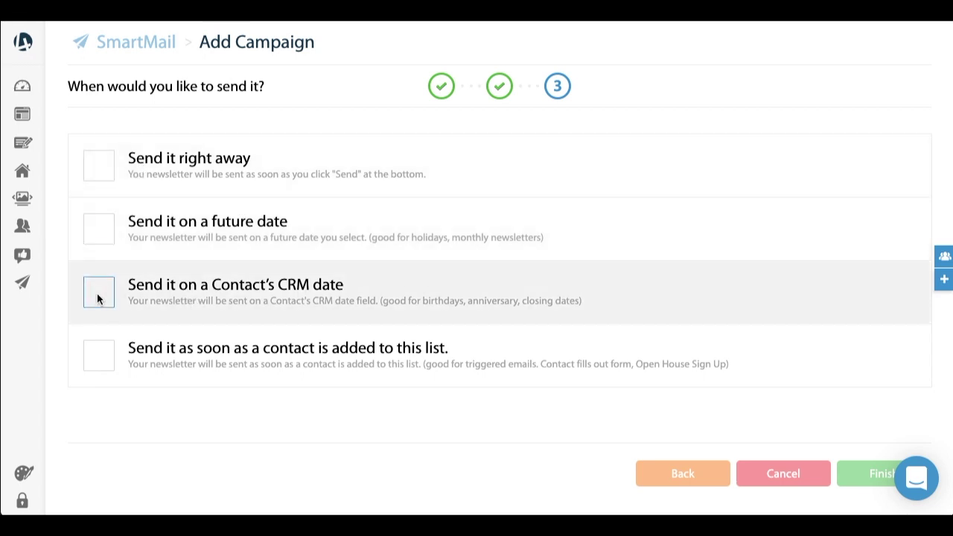
Schedule the campaign to send on a Contact's CRM date, using the Closing Date field
left_click(99, 292)
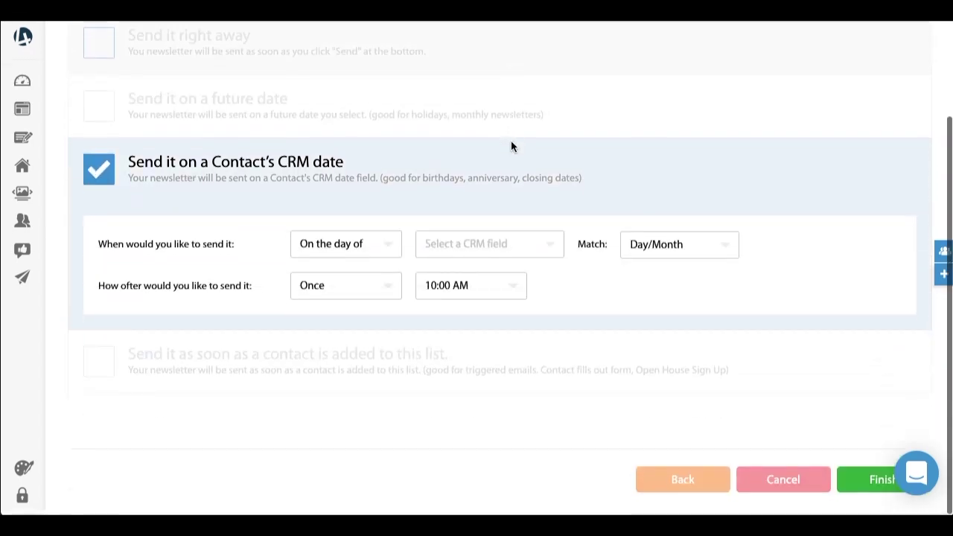
left_click_drag(95, 250, 231, 248)
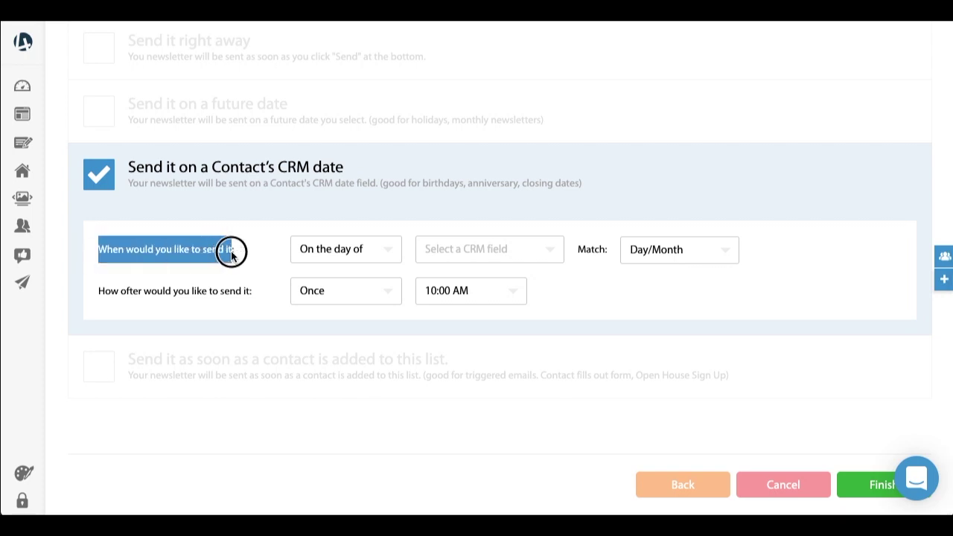
left_click(257, 250)
left_click(505, 249)
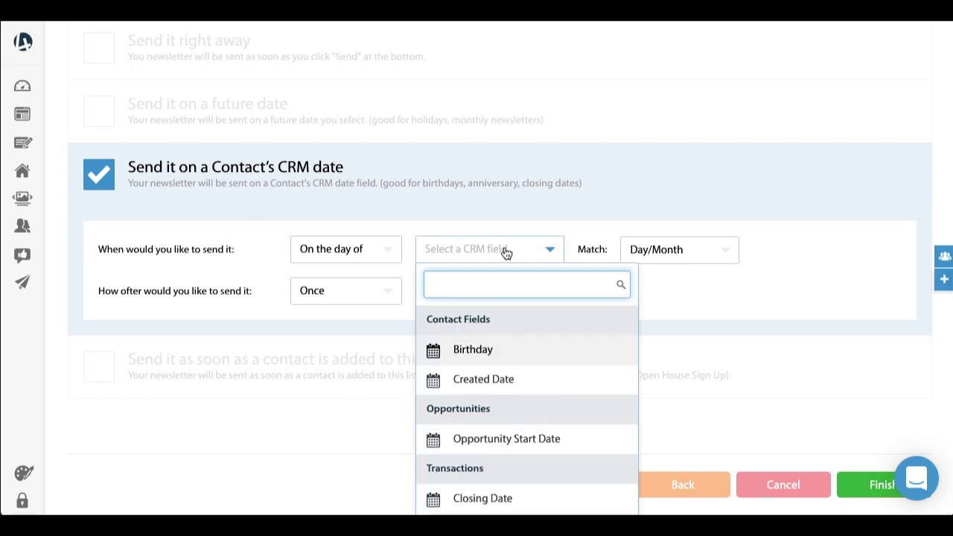
type("closin")
left_click(492, 349)
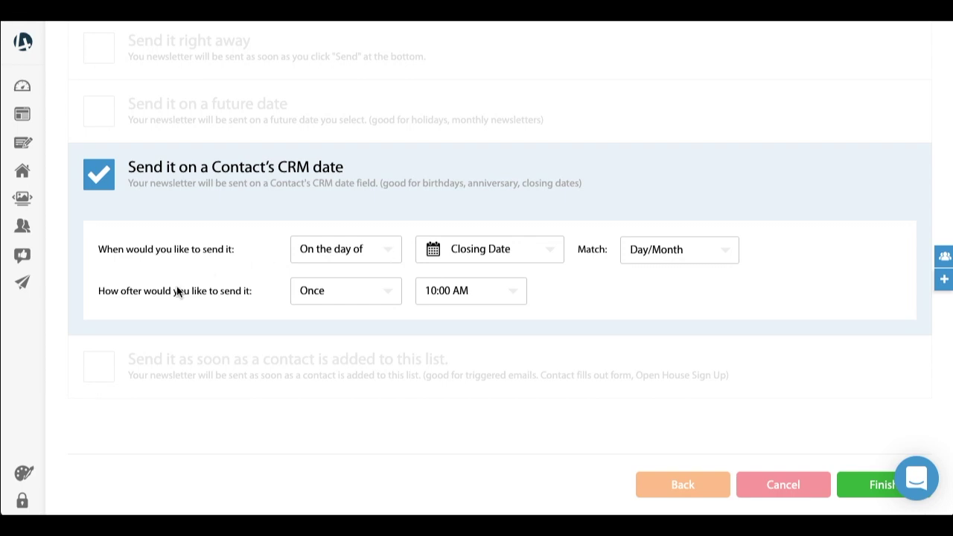
View the send time and frequency options, and choose to send the email Once
left_click(330, 291)
left_click(344, 292)
left_click(437, 292)
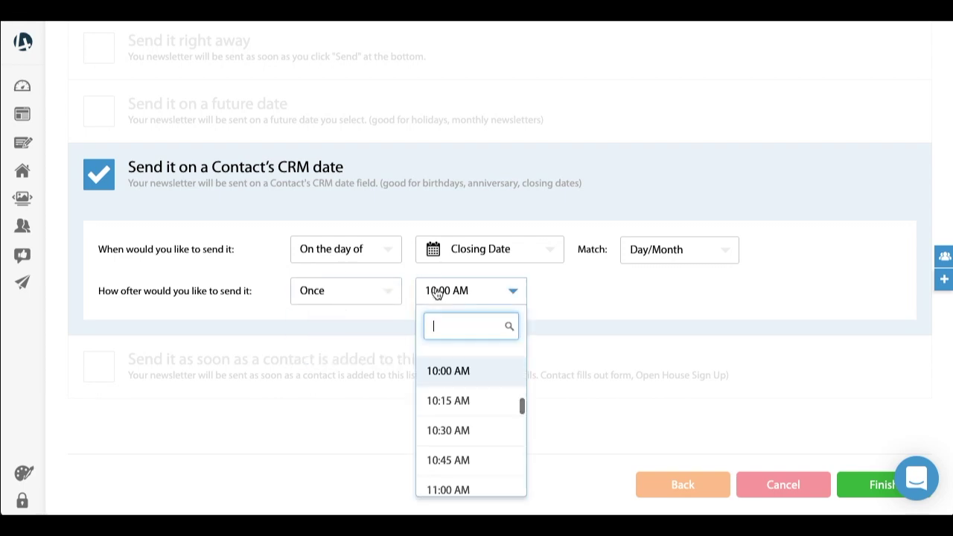
left_click(311, 295)
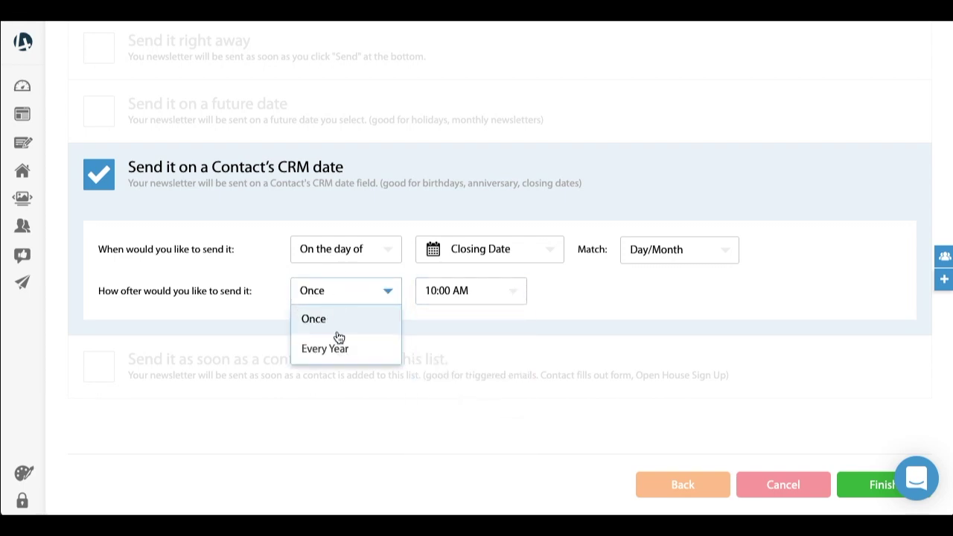
left_click(308, 318)
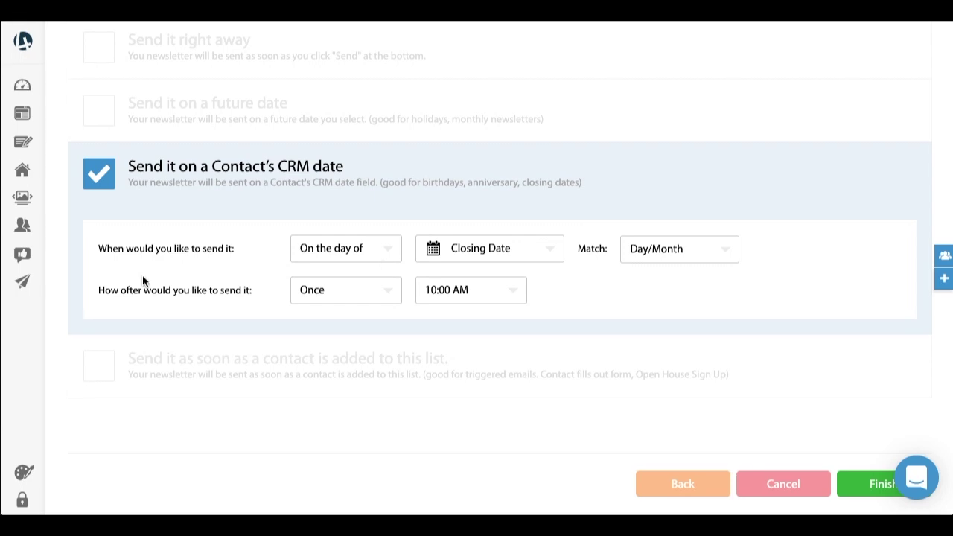
scroll(246, 442, "up", 2)
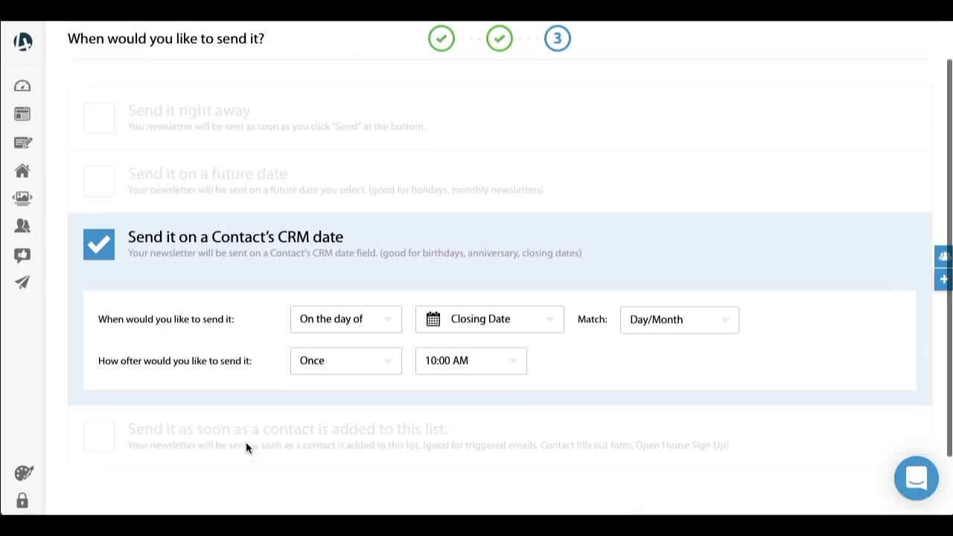
scroll(245, 441, "down", 2)
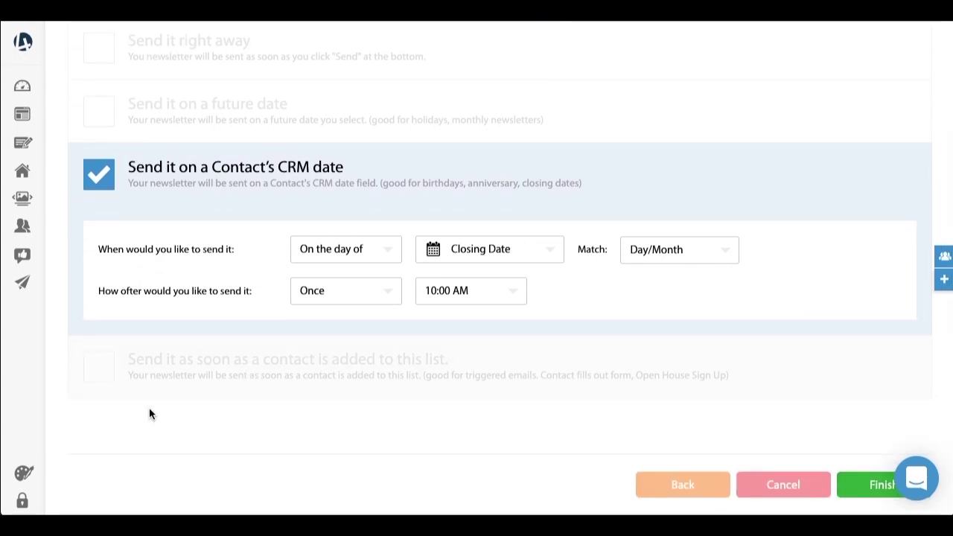
scroll(284, 406, "up", 1)
scroll(284, 406, "down", 3)
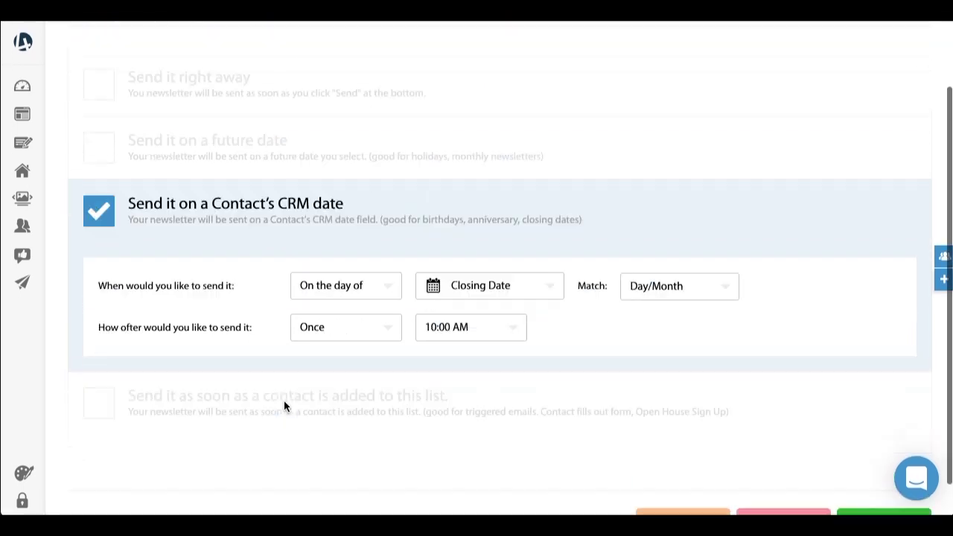
scroll(284, 406, "up", 2)
scroll(284, 405, "down", 1)
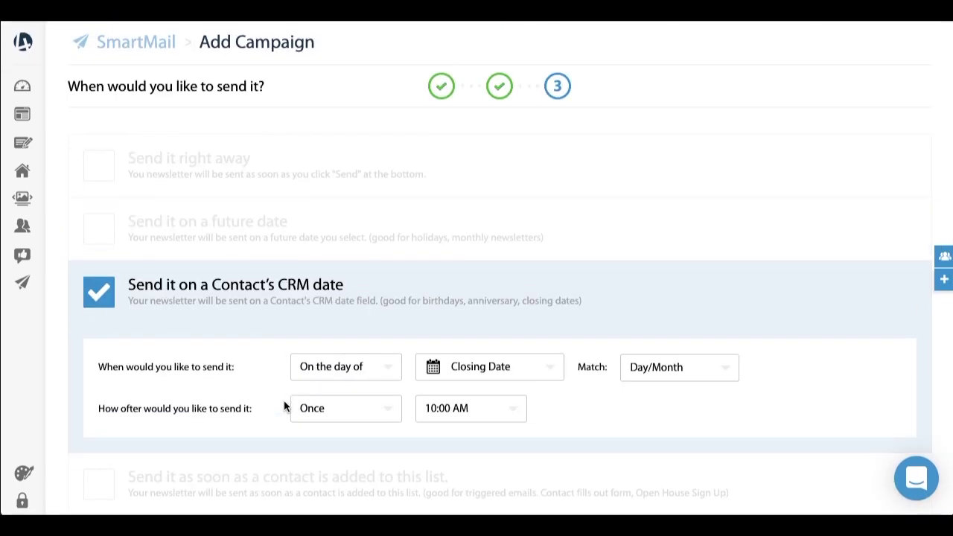
Switch the schedule to send the email as soon as a contact is added to this list
scroll(218, 395, "down", 3)
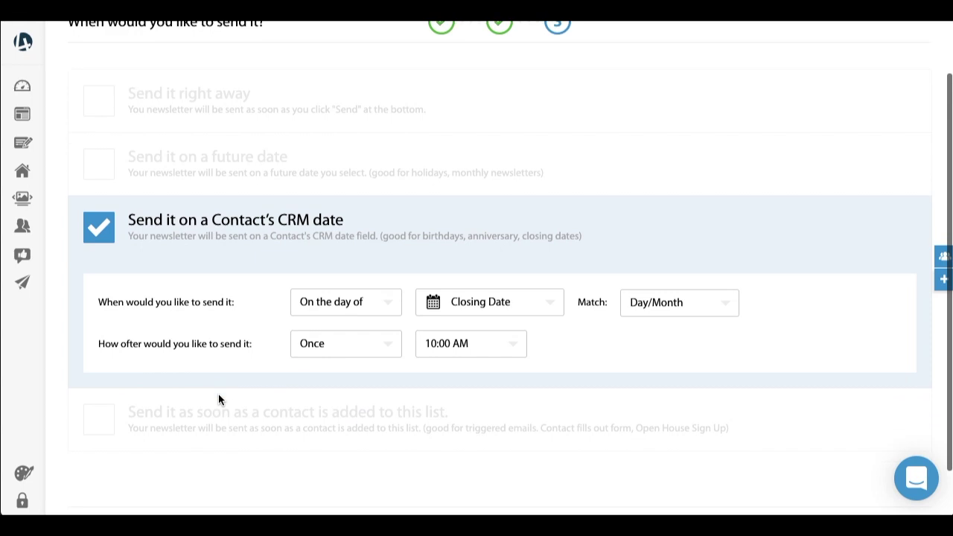
left_click(99, 421)
scroll(257, 430, "up", 2)
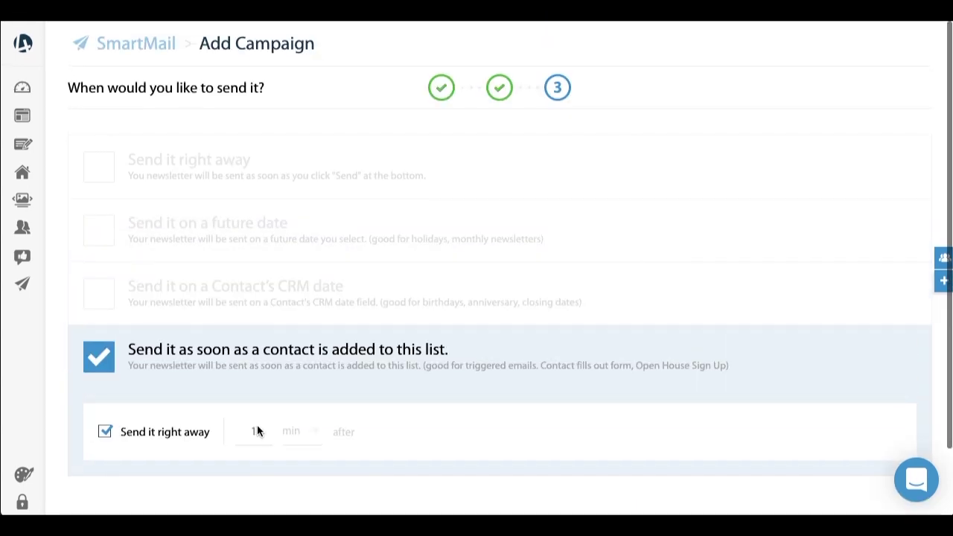